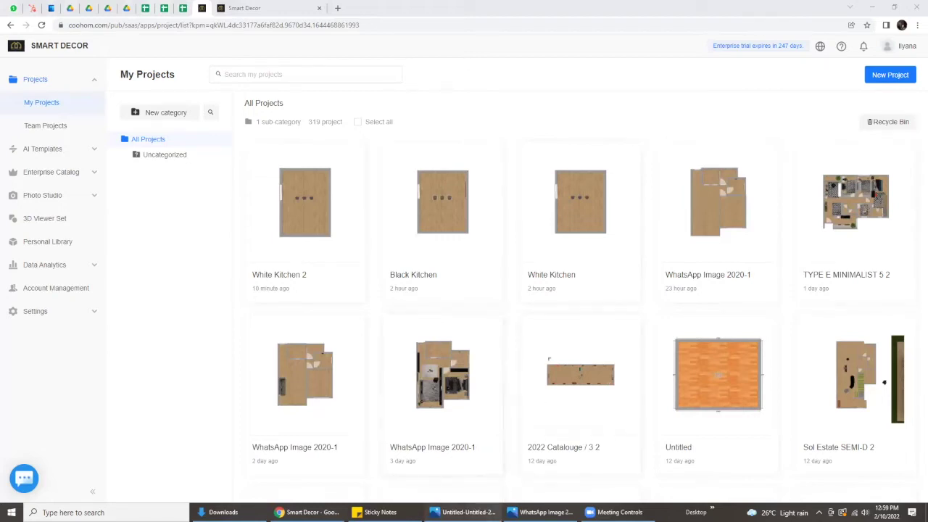
Step: View the rendered gradient-glass window image in Photos and return to the project page in Chrome
{"action": "mouse_move", "coordinate": [467, 512]}
{"action": "left_click", "coordinate": [449, 455]}
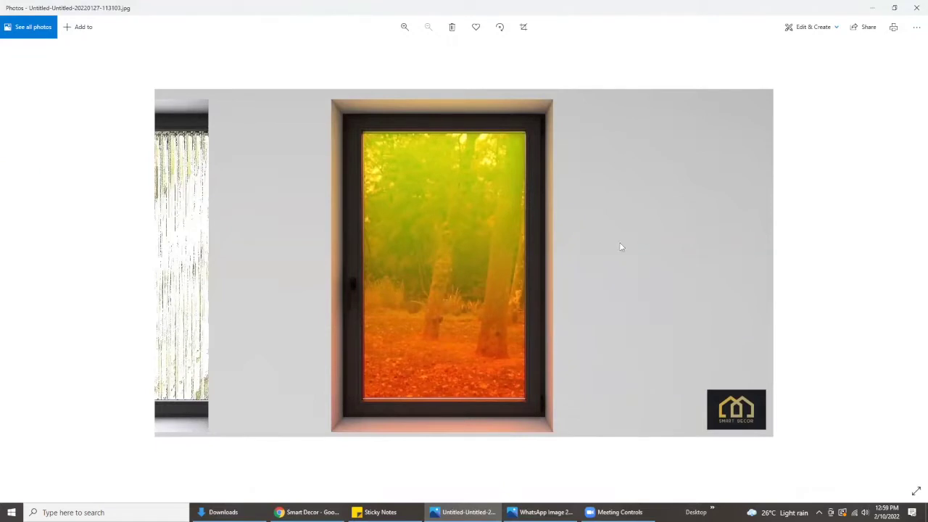
{"action": "left_click", "coordinate": [308, 512]}
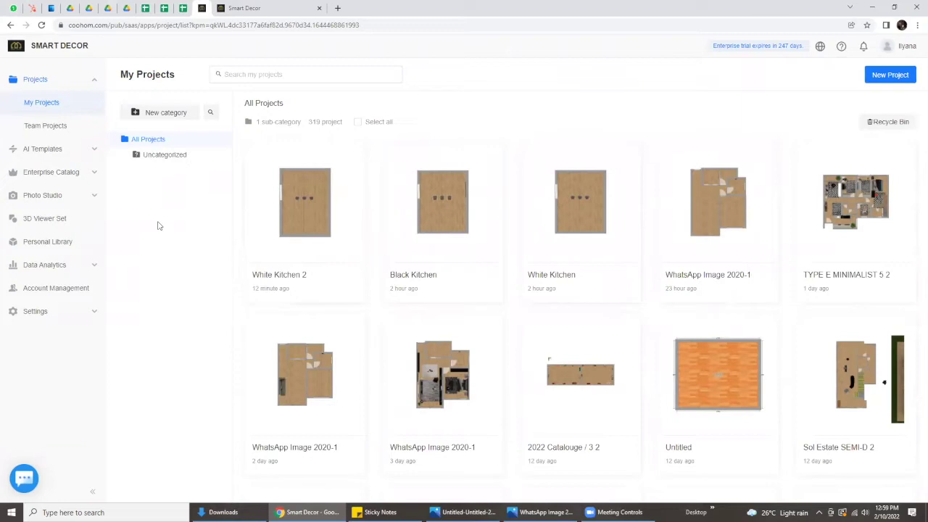
Step: Open the texture upload page for the enterprise catalog's product textures
{"action": "mouse_move", "coordinate": [304, 327]}
{"action": "left_click", "coordinate": [58, 176]}
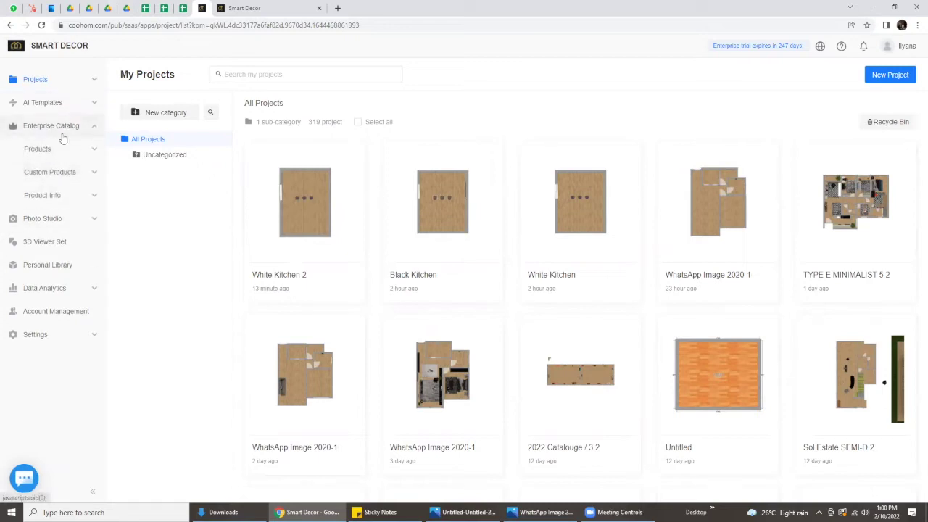
{"action": "left_click", "coordinate": [62, 151]}
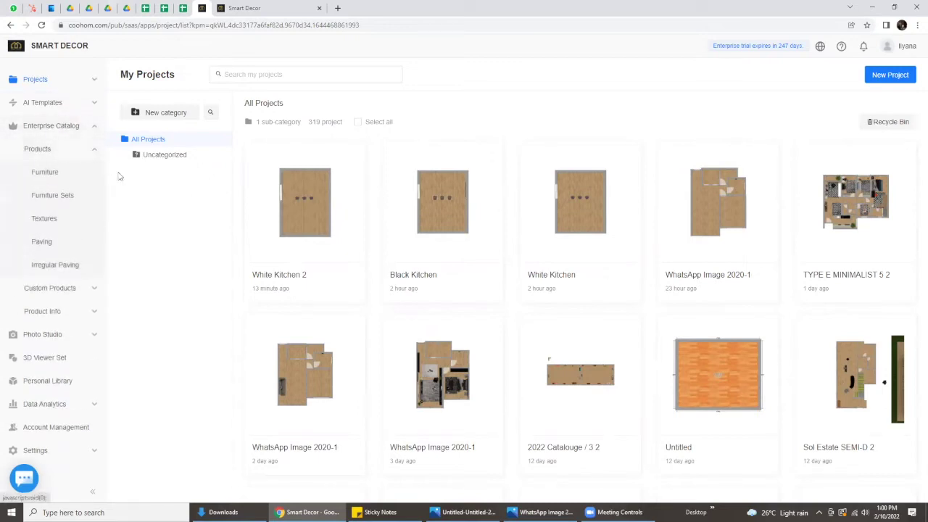
{"action": "left_click", "coordinate": [43, 221]}
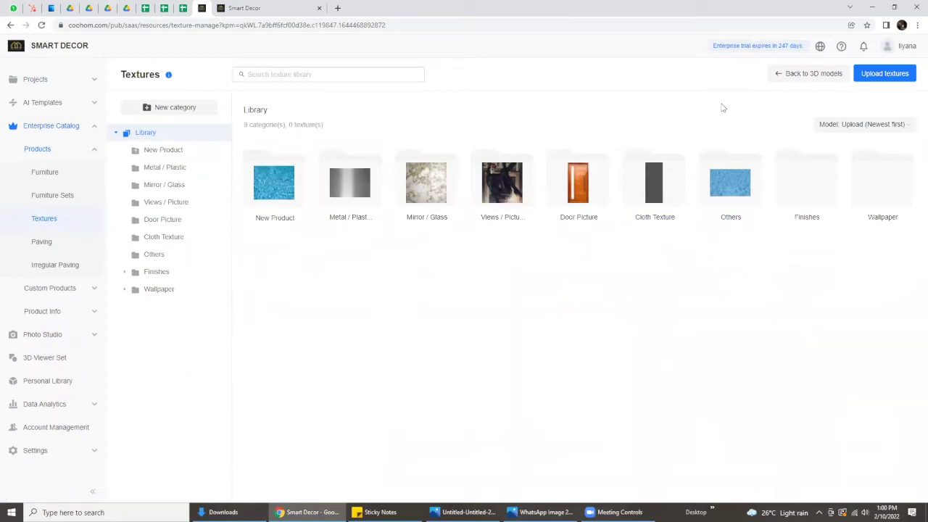
{"action": "left_click", "coordinate": [880, 75]}
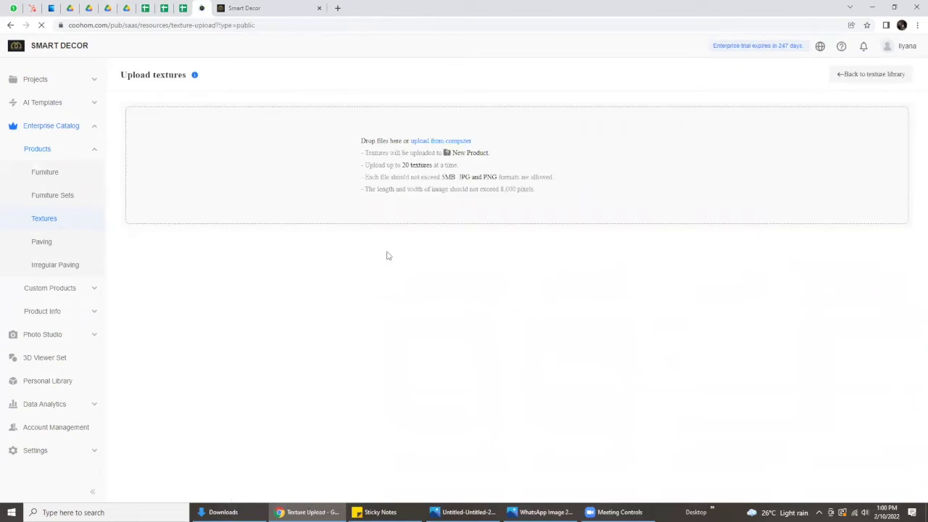
{"action": "left_click", "coordinate": [416, 181]}
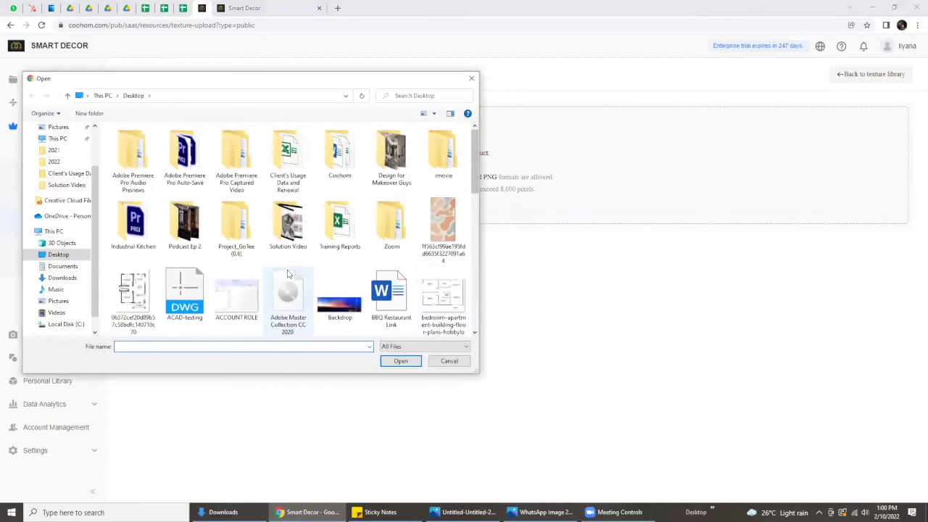
{"action": "scroll", "coordinate": [289, 272], "scroll_direction": "down", "scroll_amount": 3}
{"action": "scroll", "coordinate": [289, 275], "scroll_direction": "down", "scroll_amount": 2}
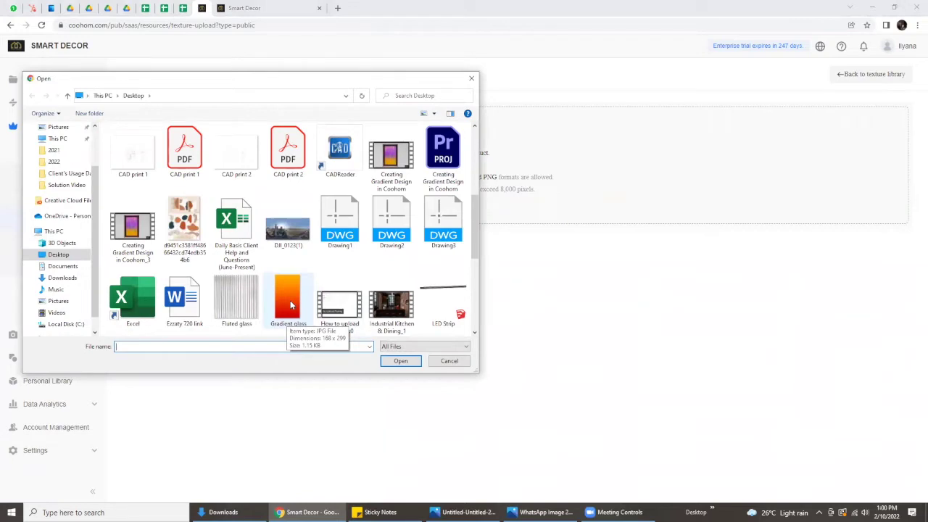
{"action": "left_click", "coordinate": [290, 300]}
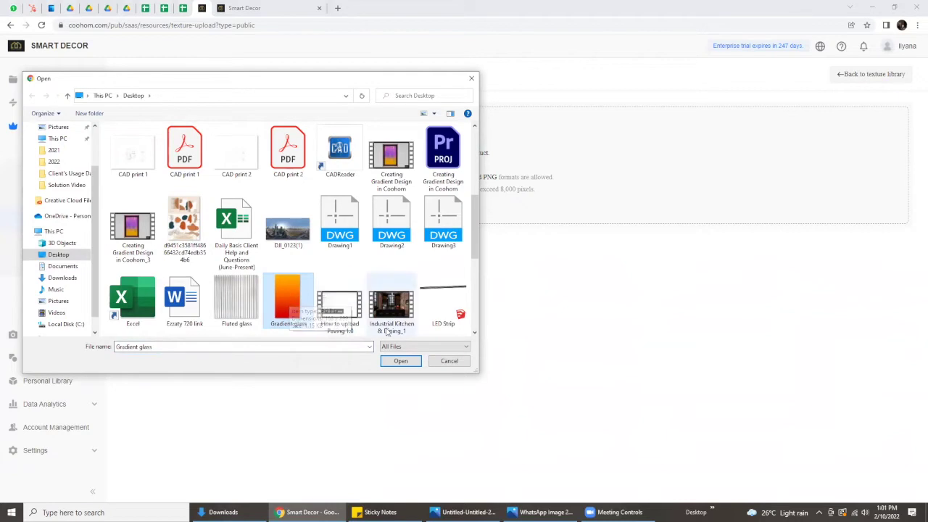
{"action": "left_click", "coordinate": [396, 363]}
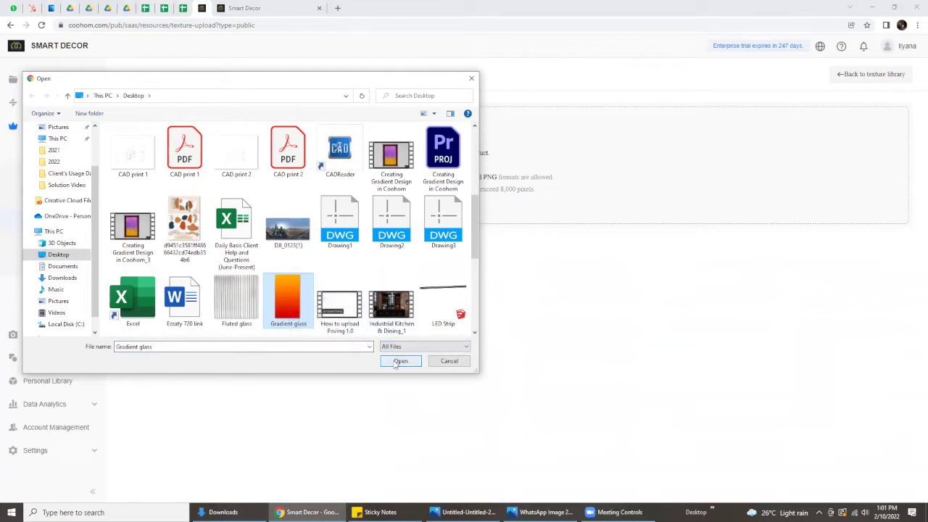
{"action": "left_click", "coordinate": [397, 361]}
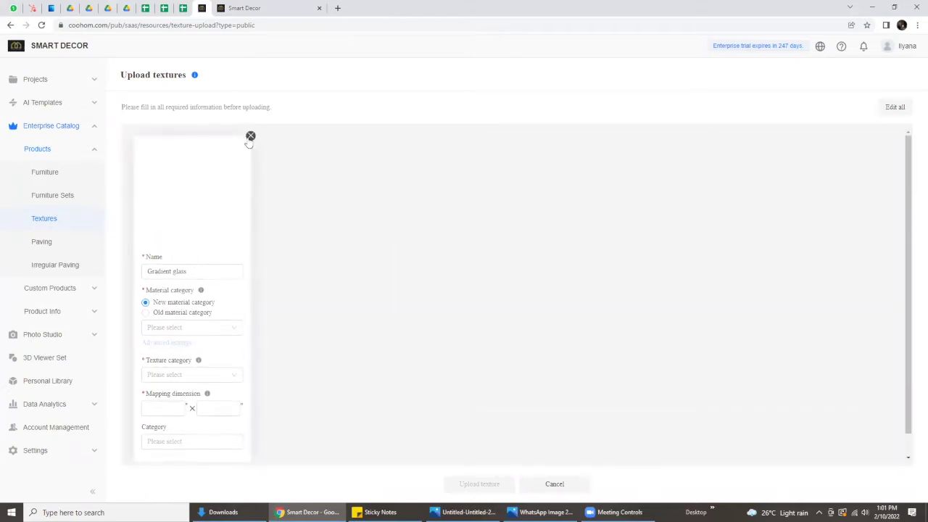
{"action": "left_click", "coordinate": [251, 137]}
Step: Load the Gradient glass image from the Desktop as the texture for upload
{"action": "left_click", "coordinate": [408, 167]}
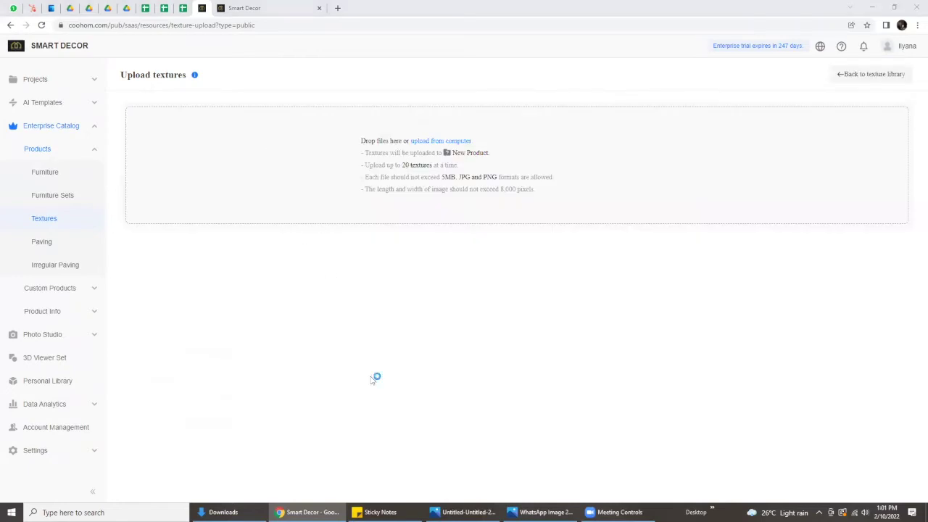
{"action": "scroll", "coordinate": [303, 313], "scroll_direction": "down", "scroll_amount": 5}
{"action": "left_click", "coordinate": [287, 172]}
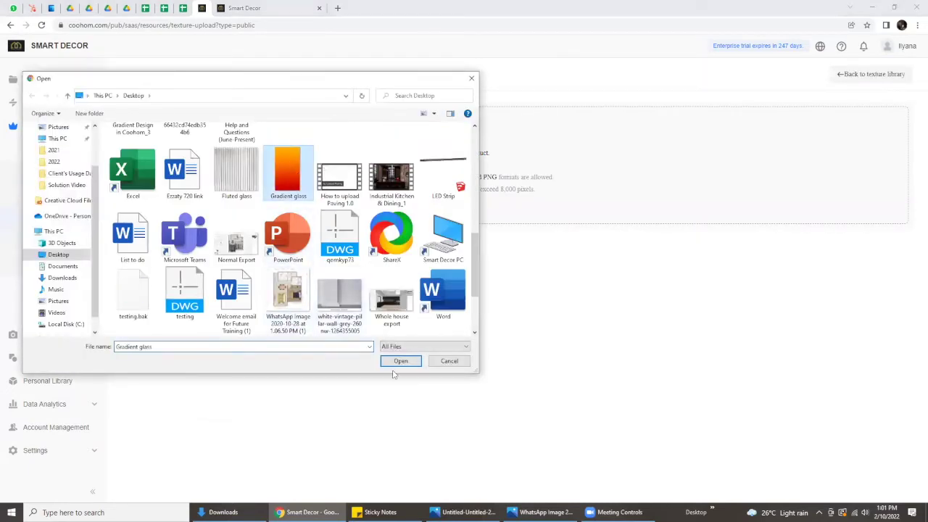
{"action": "left_click", "coordinate": [400, 362]}
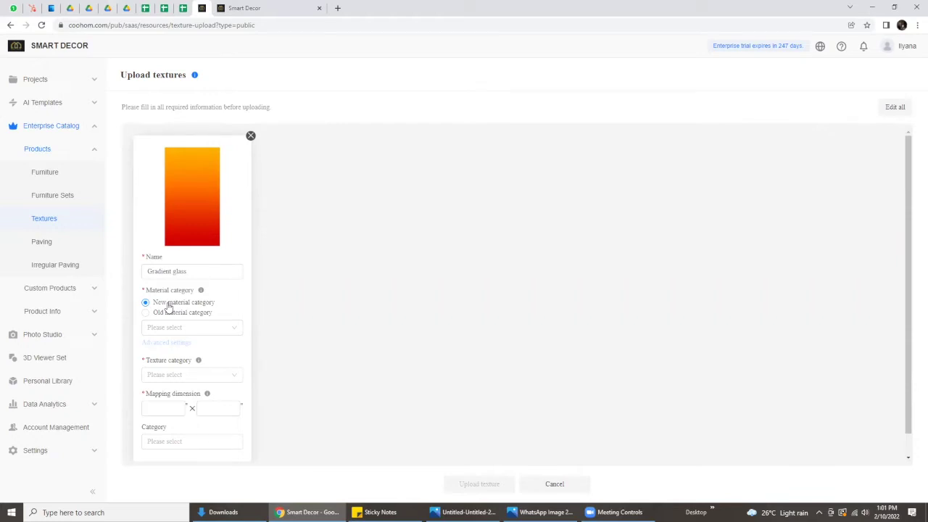
Step: Set the Gradient glass texture's material category to Glass mirror / Clear Glass under the new material categories
{"action": "left_click", "coordinate": [171, 327]}
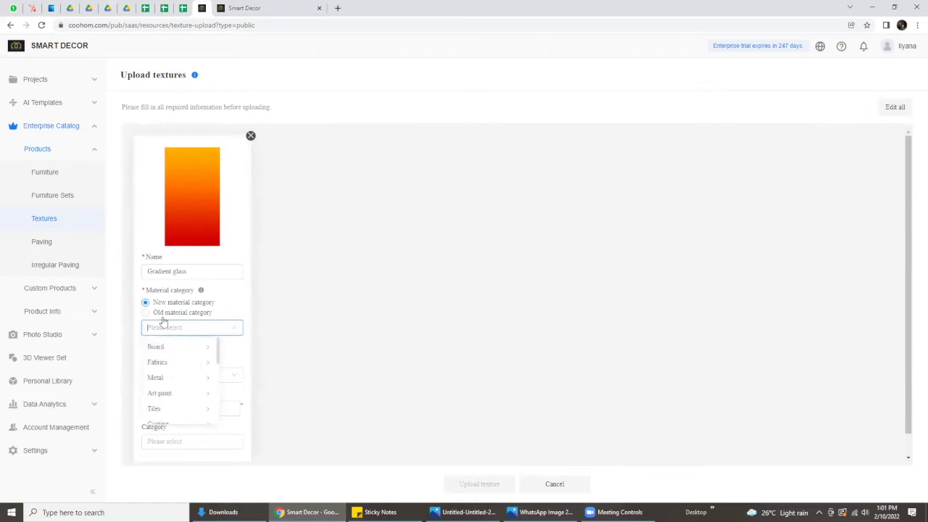
{"action": "scroll", "coordinate": [172, 358], "scroll_direction": "down", "scroll_amount": 3}
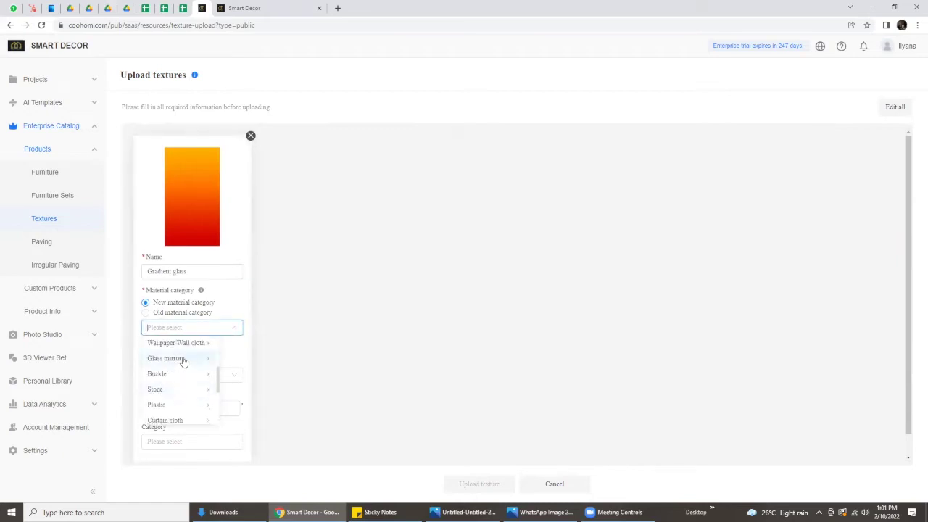
{"action": "left_click", "coordinate": [169, 360]}
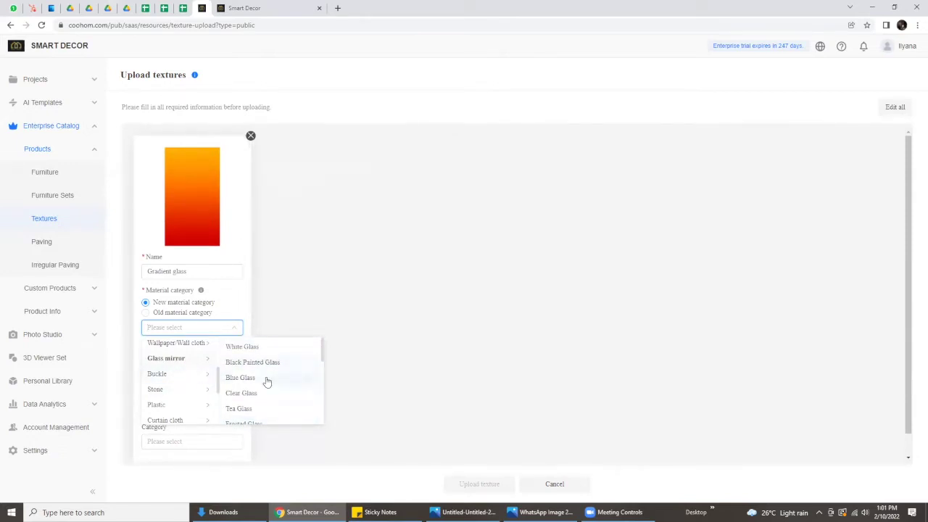
{"action": "scroll", "coordinate": [275, 391], "scroll_direction": "down", "scroll_amount": 2}
{"action": "scroll", "coordinate": [272, 391], "scroll_direction": "up", "scroll_amount": 2}
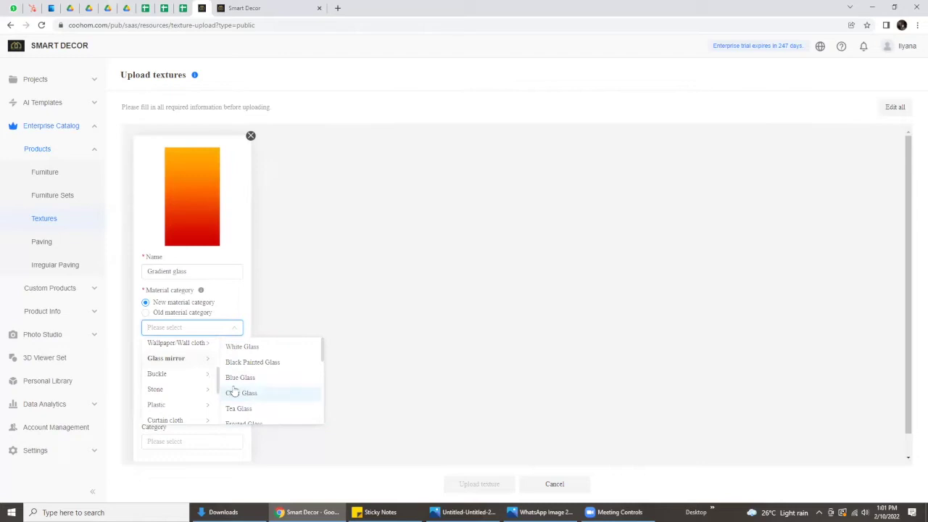
{"action": "scroll", "coordinate": [261, 404], "scroll_direction": "down", "scroll_amount": 2}
{"action": "scroll", "coordinate": [263, 406], "scroll_direction": "up", "scroll_amount": 2}
{"action": "left_click", "coordinate": [253, 396]}
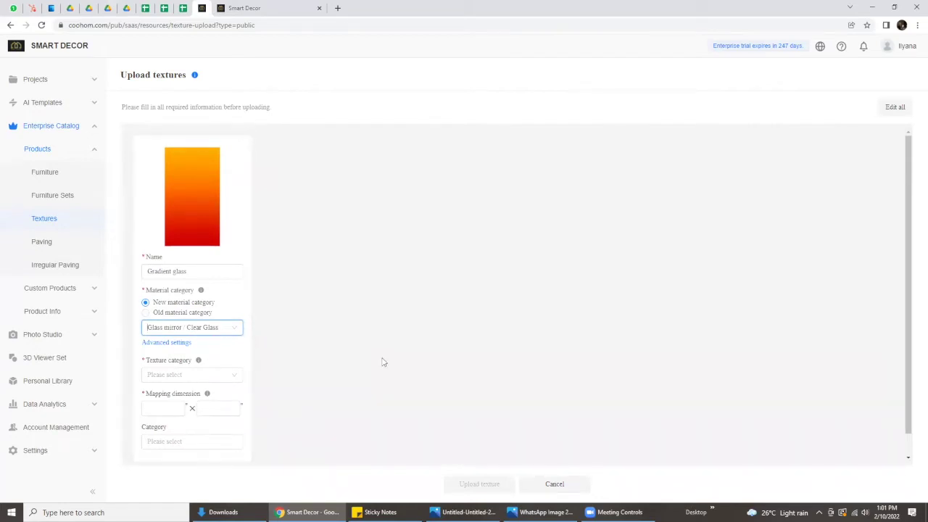
{"action": "left_click", "coordinate": [233, 330]}
{"action": "left_click", "coordinate": [259, 348]}
Step: Open the advanced settings of the Clear Glass material and check its diffuse map
{"action": "left_click", "coordinate": [168, 343]}
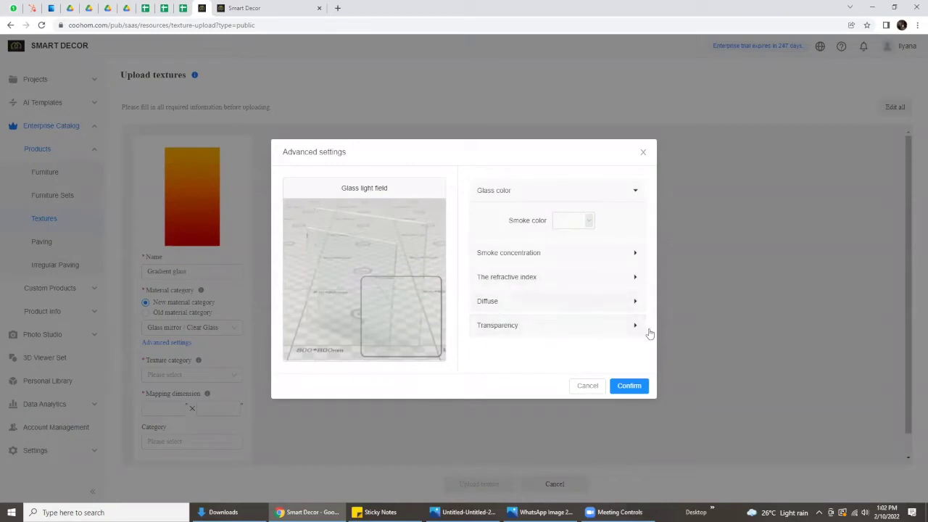
{"action": "left_click", "coordinate": [547, 302]}
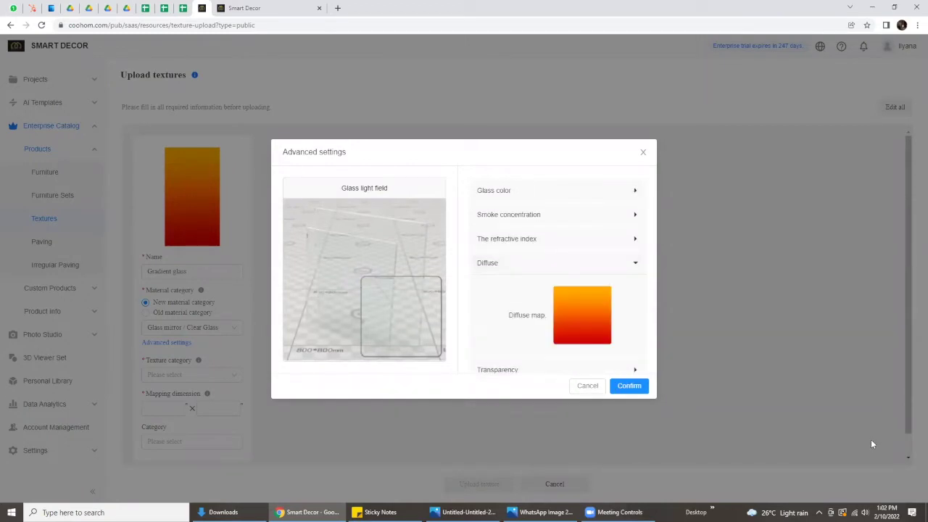
{"action": "scroll", "coordinate": [507, 332], "scroll_direction": "down", "scroll_amount": 1}
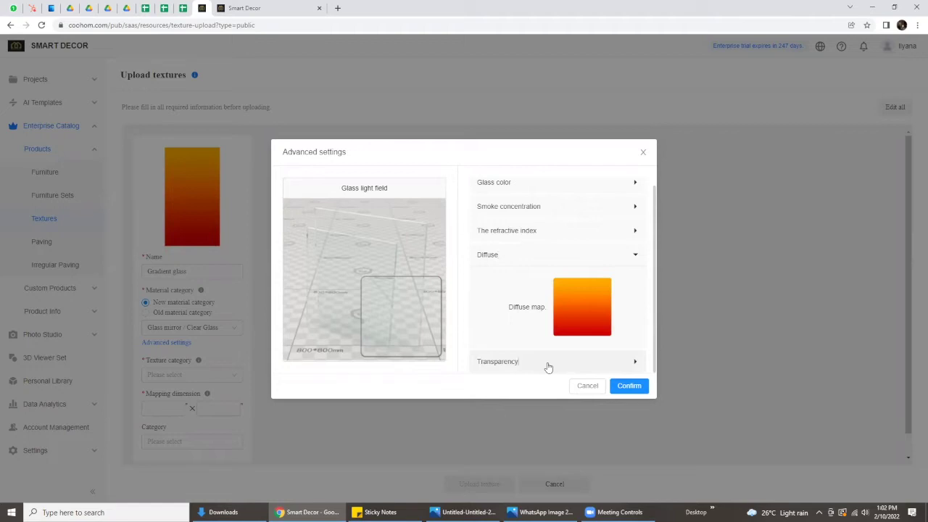
{"action": "left_click", "coordinate": [511, 254]}
Step: Set the glass material's transparency refraction color to orange, FF9020
{"action": "left_click", "coordinate": [516, 362]}
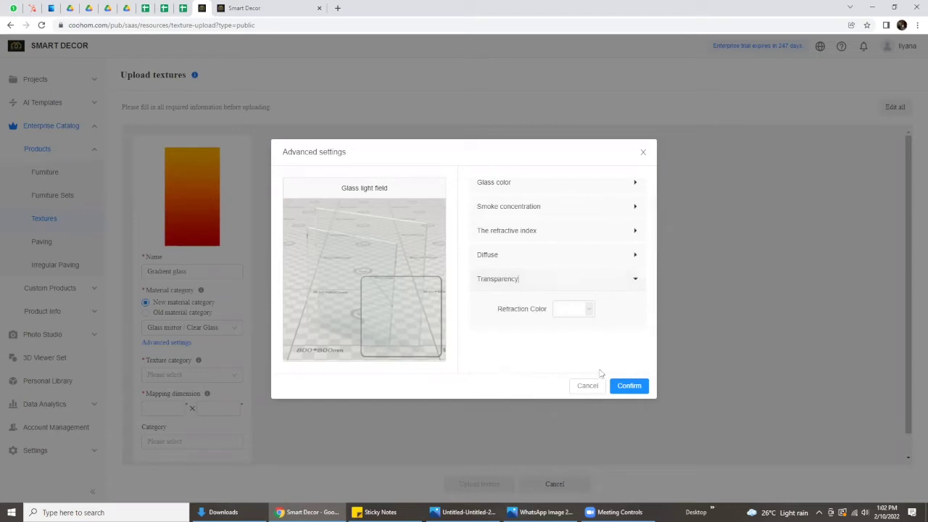
{"action": "left_click", "coordinate": [579, 314]}
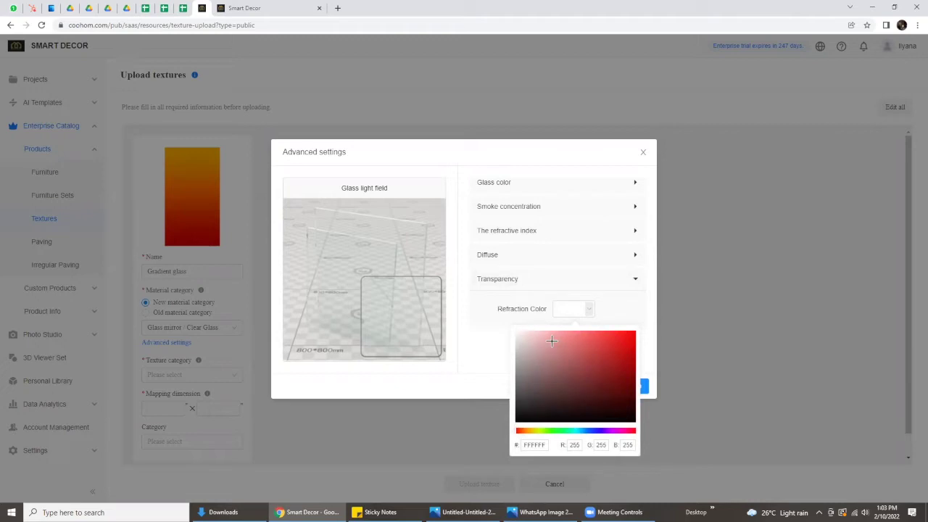
{"action": "left_click", "coordinate": [527, 432]}
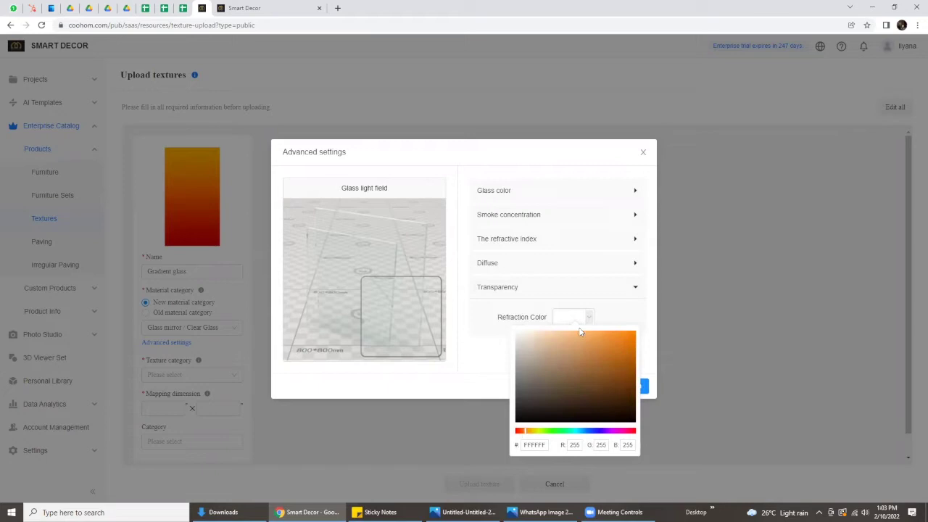
{"action": "left_click_drag", "start_coordinate": [580, 349], "coordinate": [621, 329]}
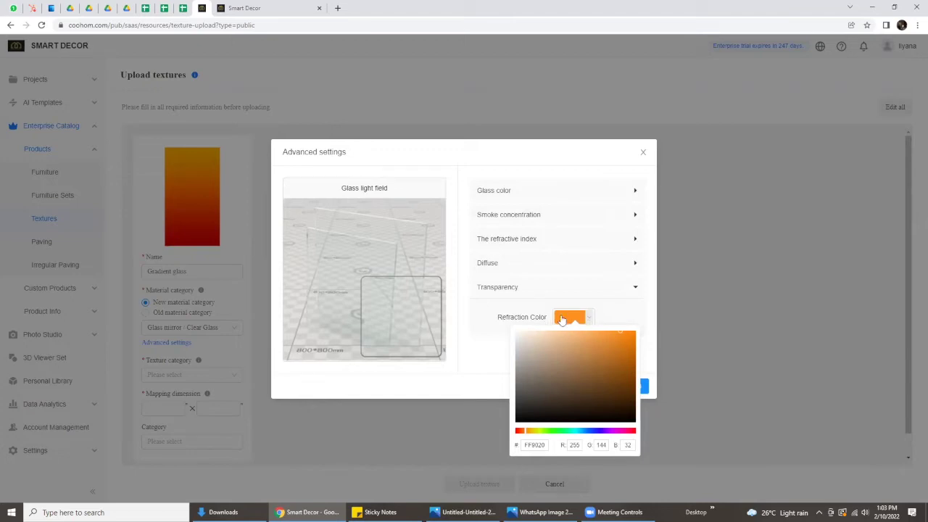
{"action": "left_click", "coordinate": [438, 346]}
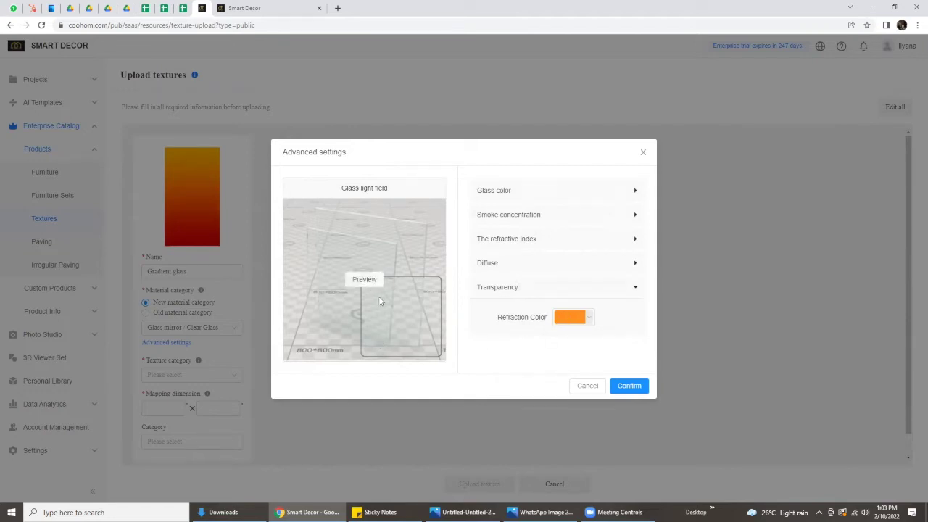
Step: Preview the orange-tinted glass in the light field and confirm the advanced settings
{"action": "left_click", "coordinate": [362, 280]}
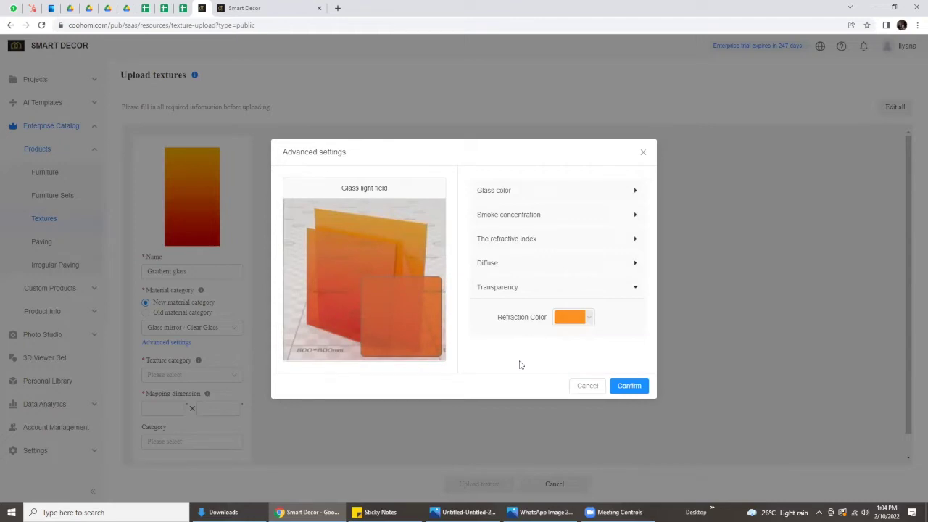
{"action": "mouse_move", "coordinate": [355, 225]}
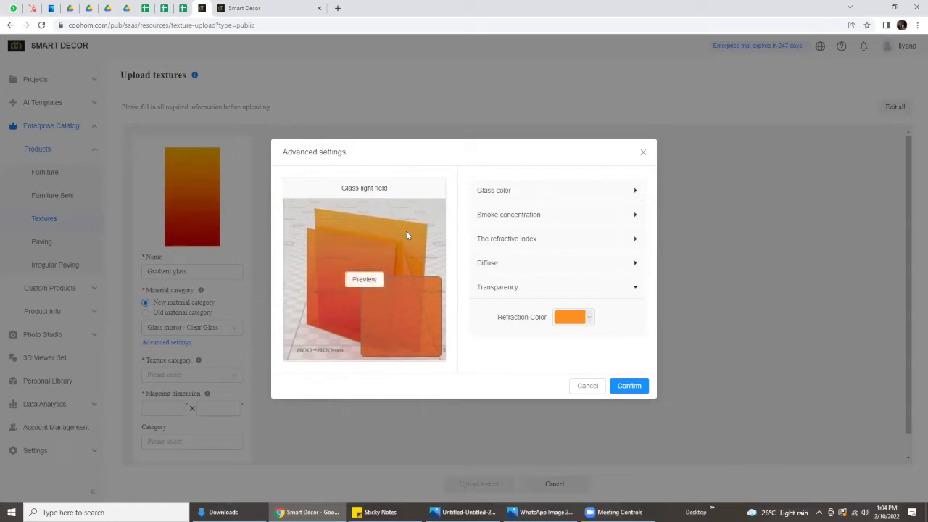
{"action": "left_click", "coordinate": [628, 386]}
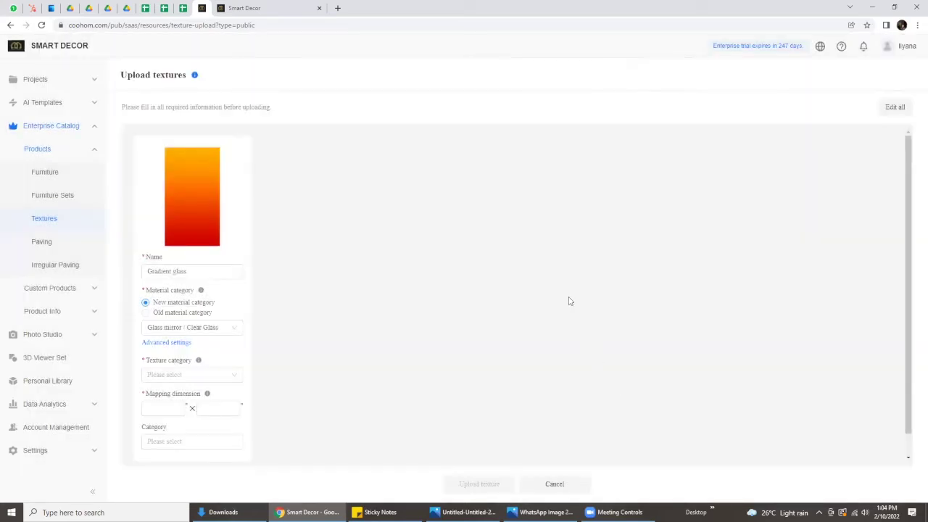
Step: Set the texture category of the Gradient glass texture to 3d model material
{"action": "left_click", "coordinate": [186, 375]}
{"action": "scroll", "coordinate": [192, 345], "scroll_direction": "down", "scroll_amount": 1}
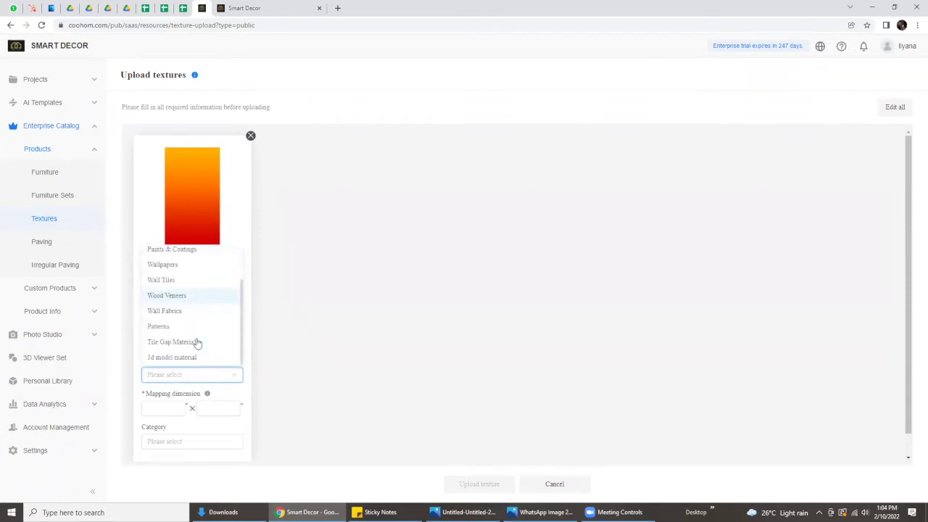
{"action": "left_click", "coordinate": [172, 357]}
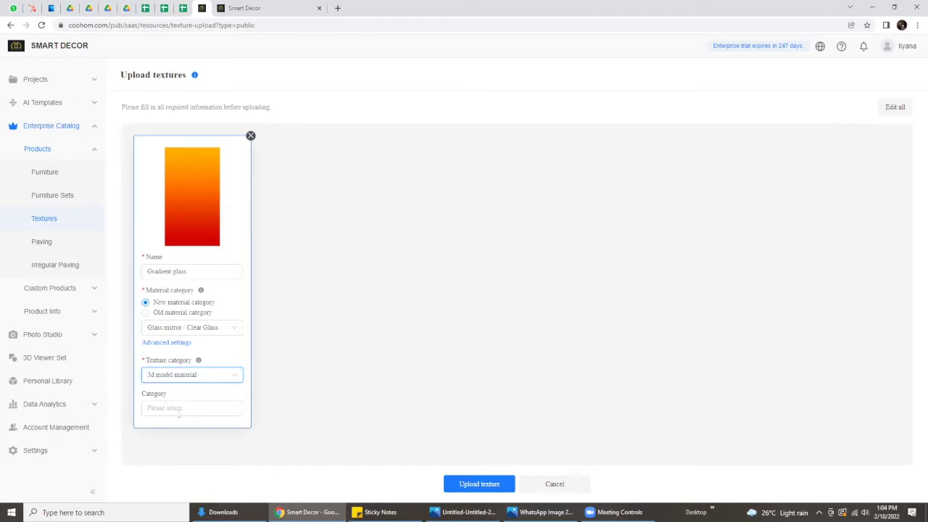
Step: Assign the Gradient glass texture to the Not classified library category
{"action": "left_click", "coordinate": [163, 408]}
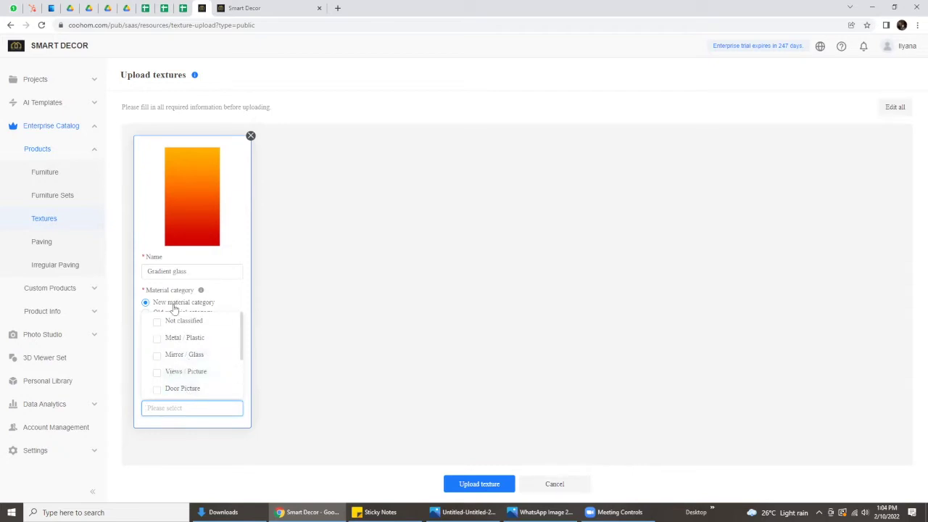
{"action": "scroll", "coordinate": [197, 366], "scroll_direction": "down", "scroll_amount": 2}
{"action": "scroll", "coordinate": [201, 373], "scroll_direction": "up", "scroll_amount": 2}
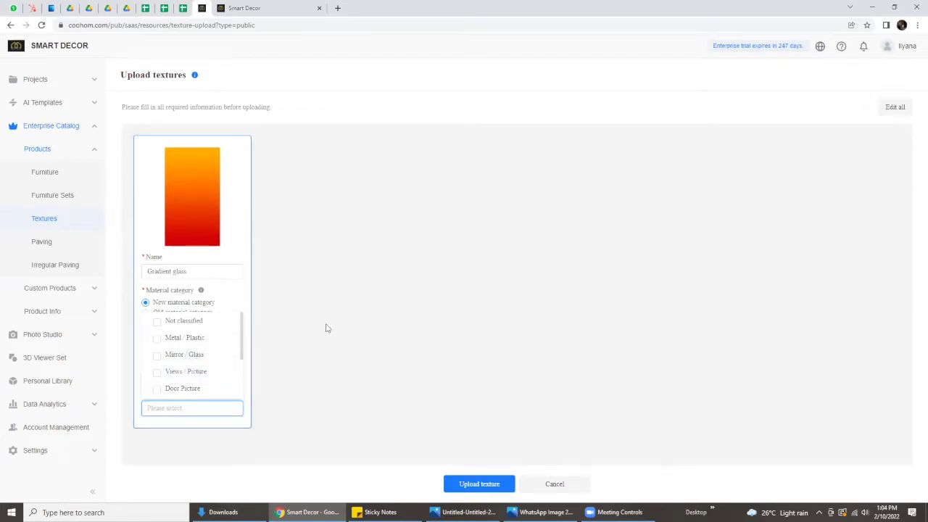
{"action": "left_click", "coordinate": [158, 322]}
{"action": "left_click", "coordinate": [340, 389]}
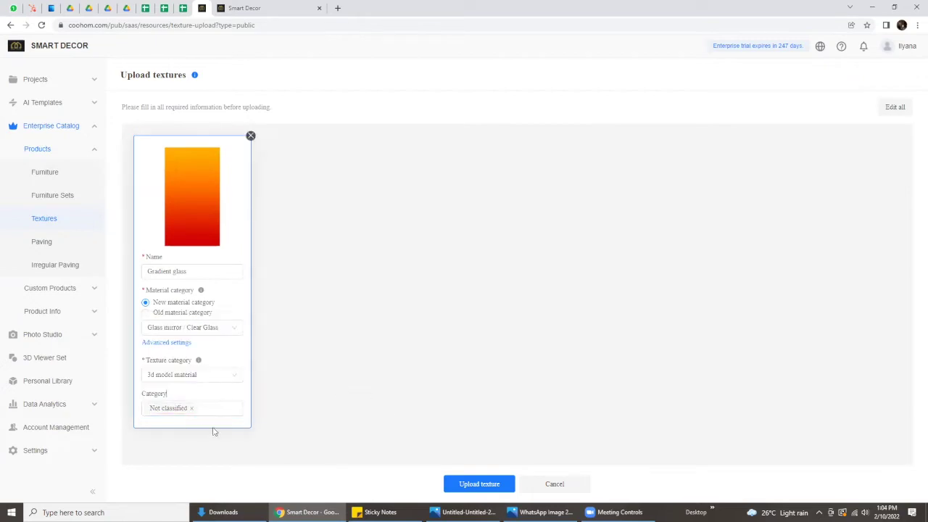
Step: Upload the Gradient glass texture and check it among the New Product textures in the texture library
{"action": "left_click", "coordinate": [487, 484]}
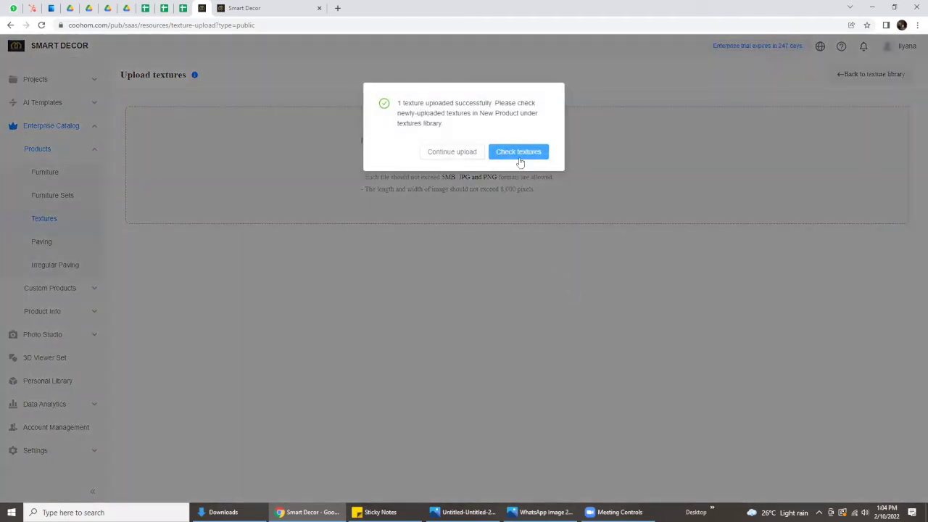
{"action": "left_click", "coordinate": [519, 154]}
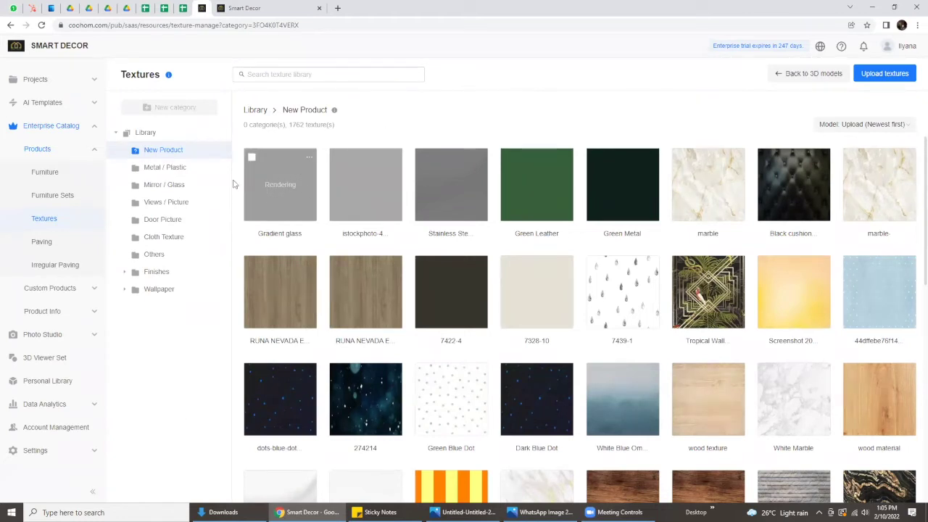
{"action": "left_click", "coordinate": [42, 24]}
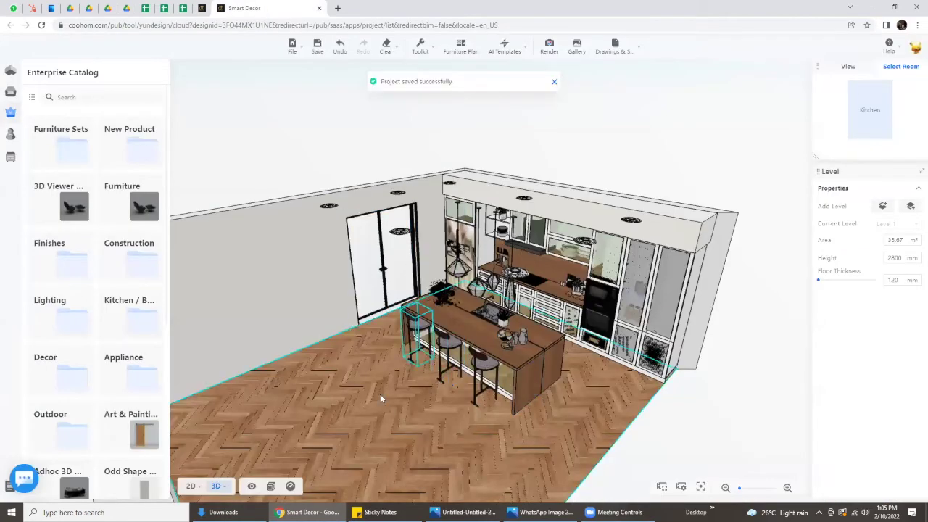
Step: Open the kitchen's sliding door for material editing in the 3D design
{"action": "left_click_drag", "start_coordinate": [379, 394], "coordinate": [370, 377]}
{"action": "scroll", "coordinate": [401, 424], "scroll_direction": "up", "scroll_amount": 3}
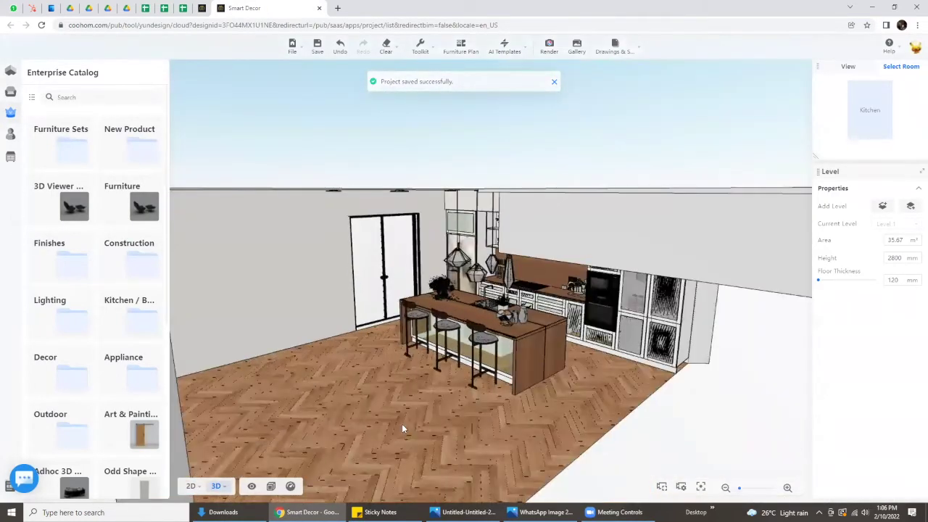
{"action": "scroll", "coordinate": [389, 417], "scroll_direction": "up", "scroll_amount": 2}
{"action": "scroll", "coordinate": [408, 418], "scroll_direction": "up", "scroll_amount": 4}
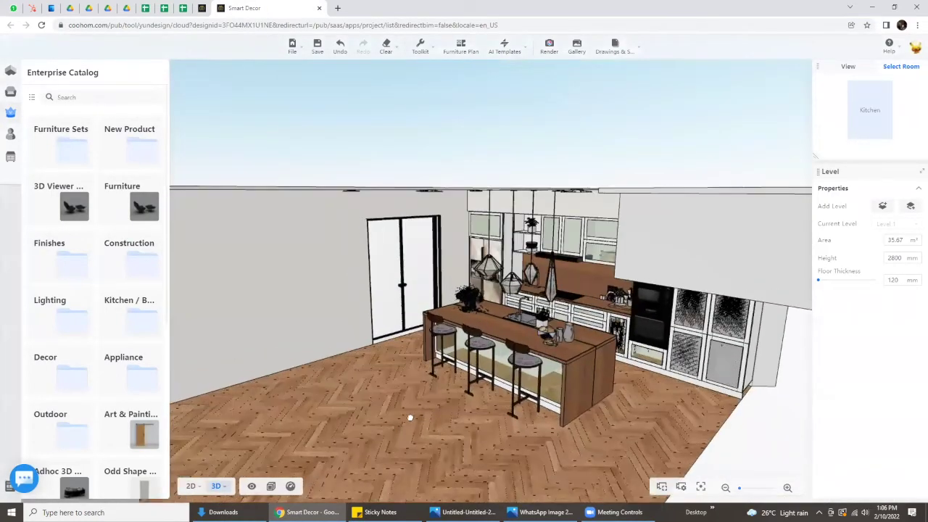
{"action": "scroll", "coordinate": [449, 427], "scroll_direction": "up", "scroll_amount": 4}
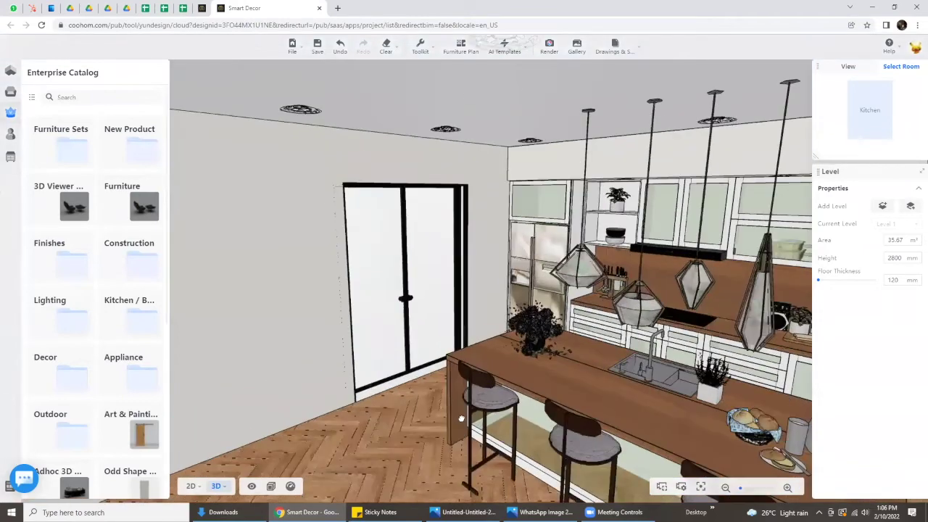
{"action": "left_click_drag", "start_coordinate": [455, 320], "coordinate": [366, 268]}
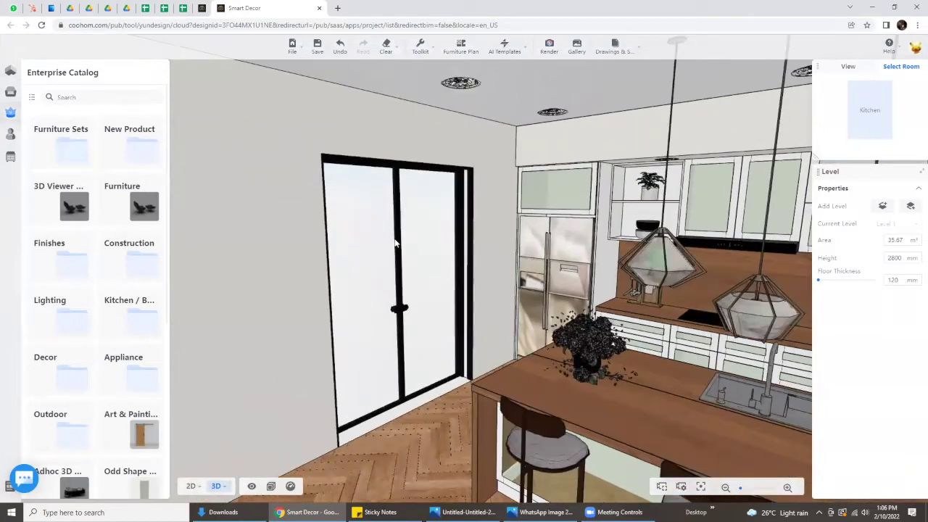
{"action": "left_click", "coordinate": [395, 237]}
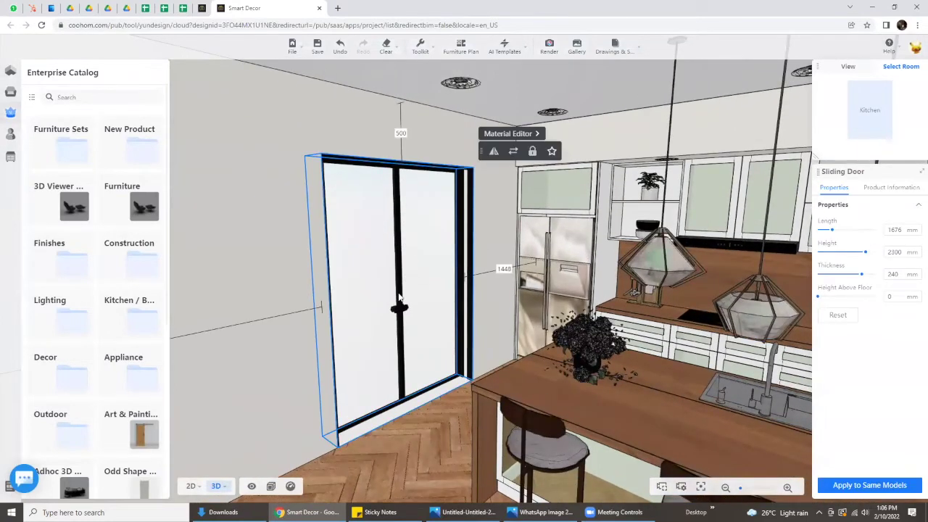
{"action": "left_click", "coordinate": [509, 134]}
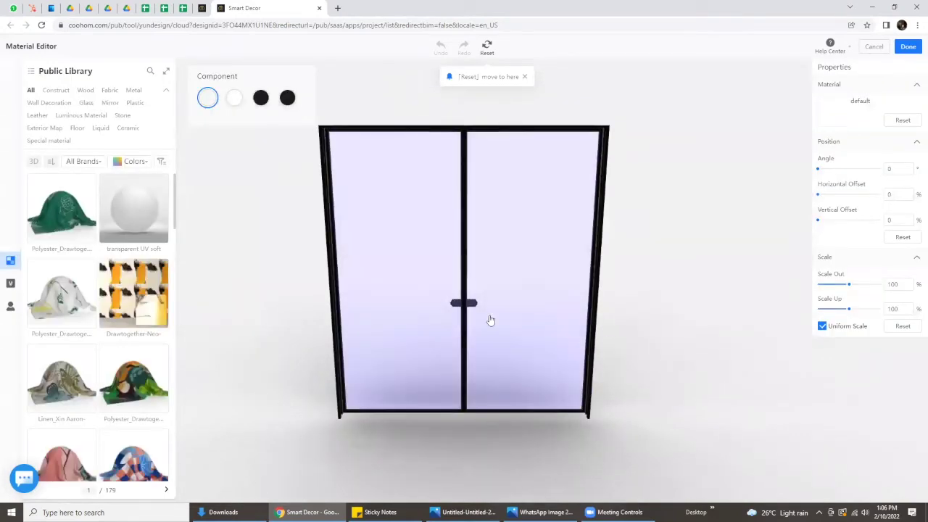
Step: Apply the Gradient glass texture from the Enterprise Library to the glass panes of the sliding door
{"action": "left_click", "coordinate": [420, 253]}
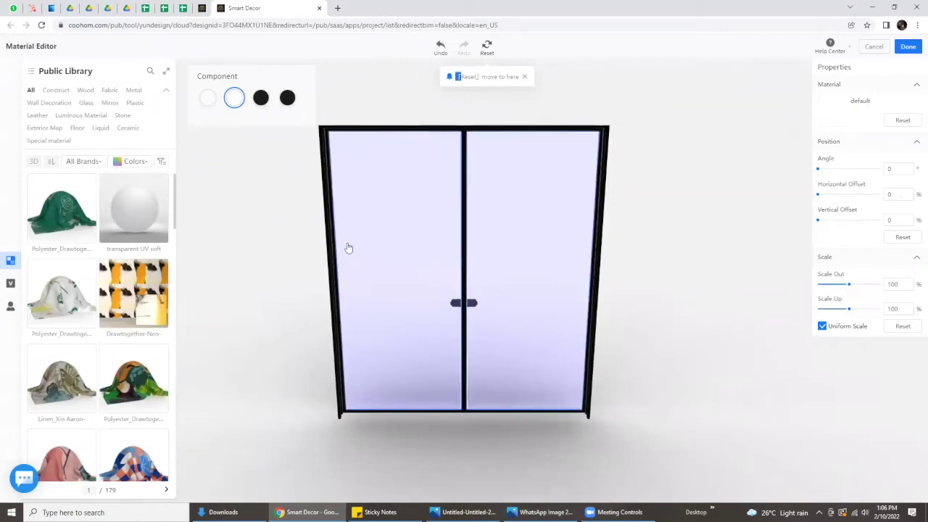
{"action": "left_click", "coordinate": [11, 284]}
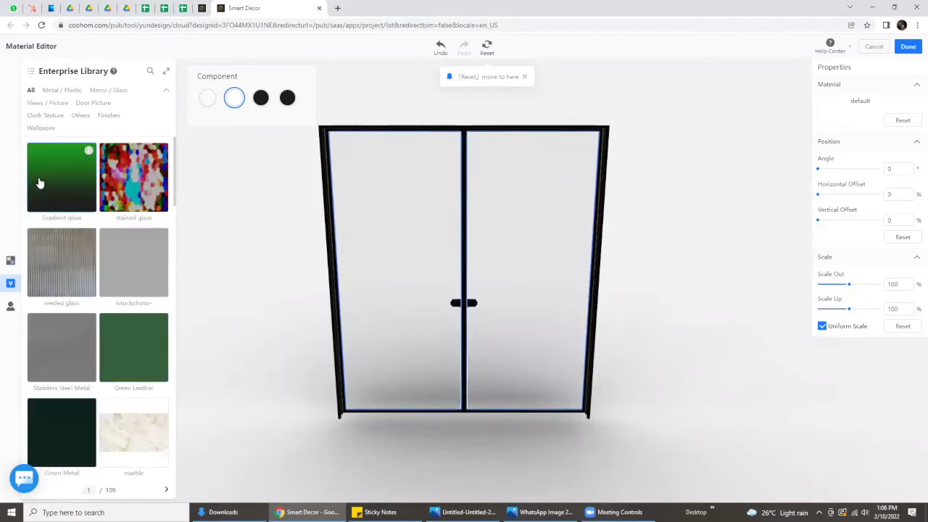
{"action": "left_click", "coordinate": [46, 192]}
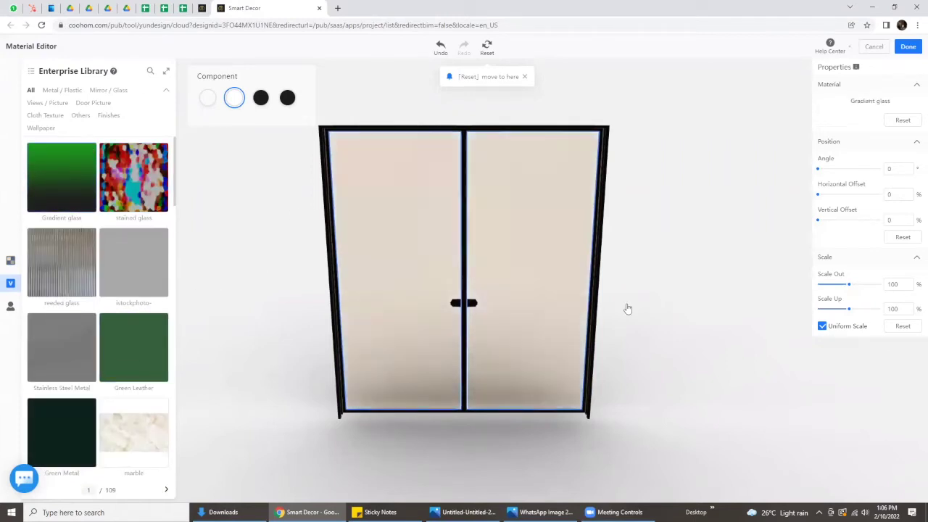
Step: Examine the gradient glass on both door panes from several angles
{"action": "left_click_drag", "start_coordinate": [710, 325], "coordinate": [565, 331]}
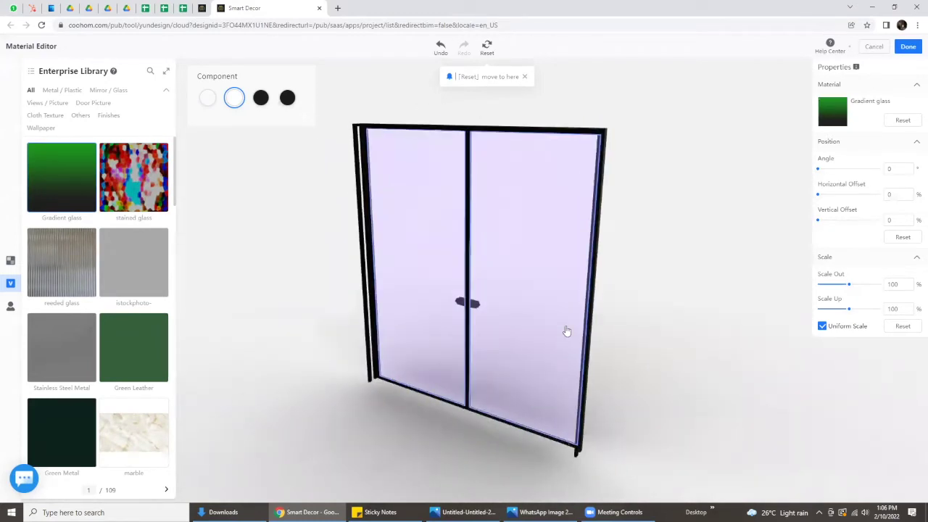
{"action": "left_click_drag", "start_coordinate": [493, 282], "coordinate": [372, 288]}
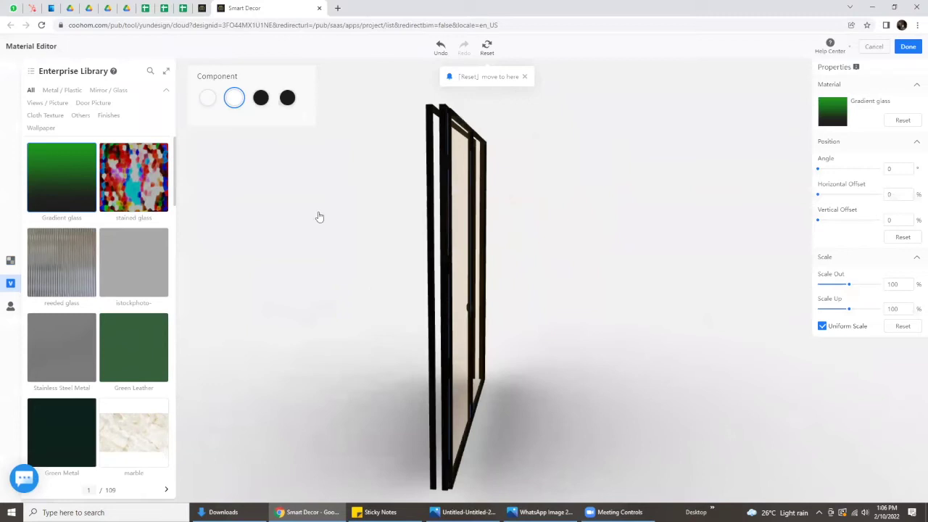
{"action": "left_click_drag", "start_coordinate": [556, 311], "coordinate": [462, 283]}
{"action": "left_click", "coordinate": [487, 224]}
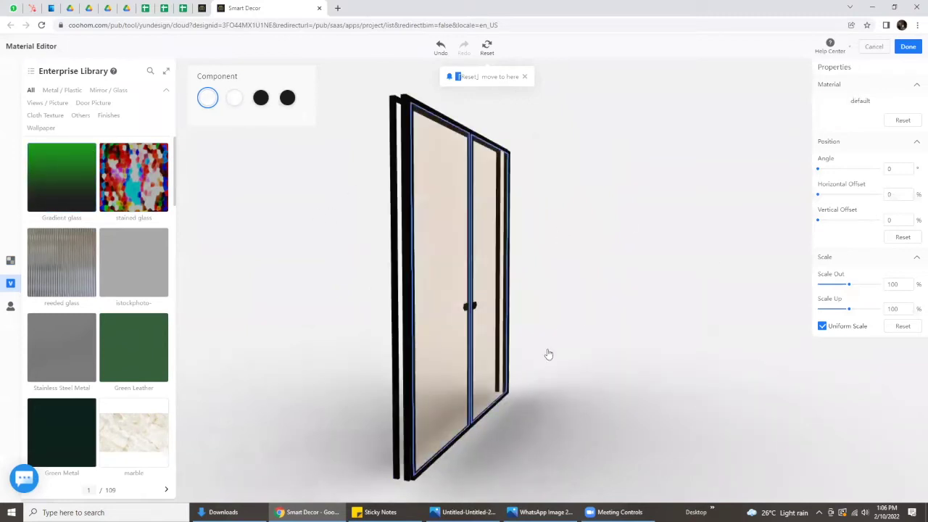
{"action": "left_click_drag", "start_coordinate": [275, 354], "coordinate": [501, 277]}
{"action": "left_click", "coordinate": [501, 277]}
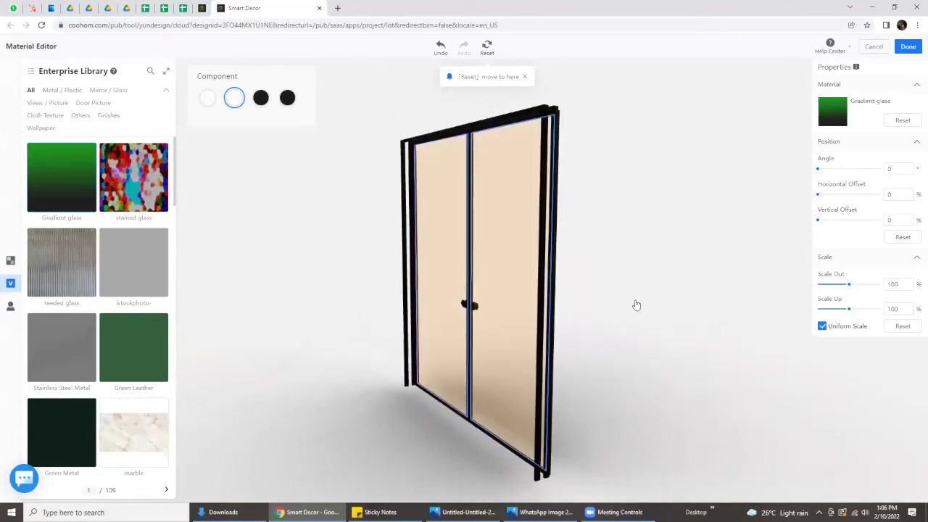
{"action": "left_click_drag", "start_coordinate": [636, 304], "coordinate": [485, 307]}
{"action": "left_click_drag", "start_coordinate": [261, 326], "coordinate": [555, 350]}
{"action": "left_click", "coordinate": [508, 299]}
{"action": "left_click_drag", "start_coordinate": [637, 336], "coordinate": [629, 440]}
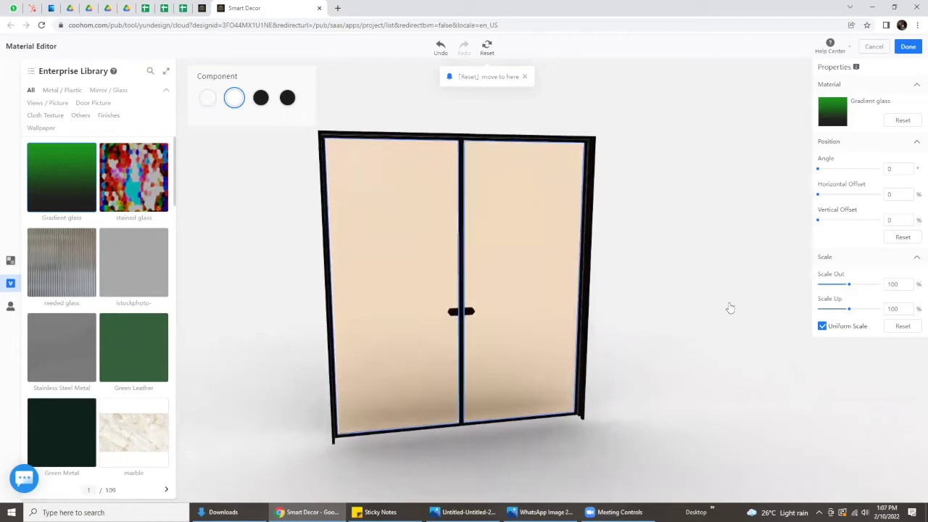
{"action": "left_click_drag", "start_coordinate": [739, 303], "coordinate": [636, 286]}
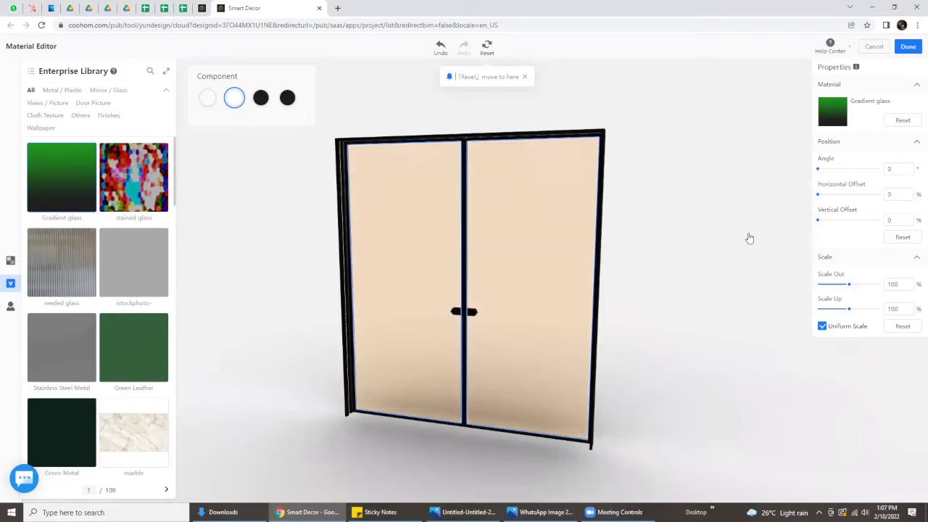
{"action": "left_click_drag", "start_coordinate": [710, 237], "coordinate": [641, 248]}
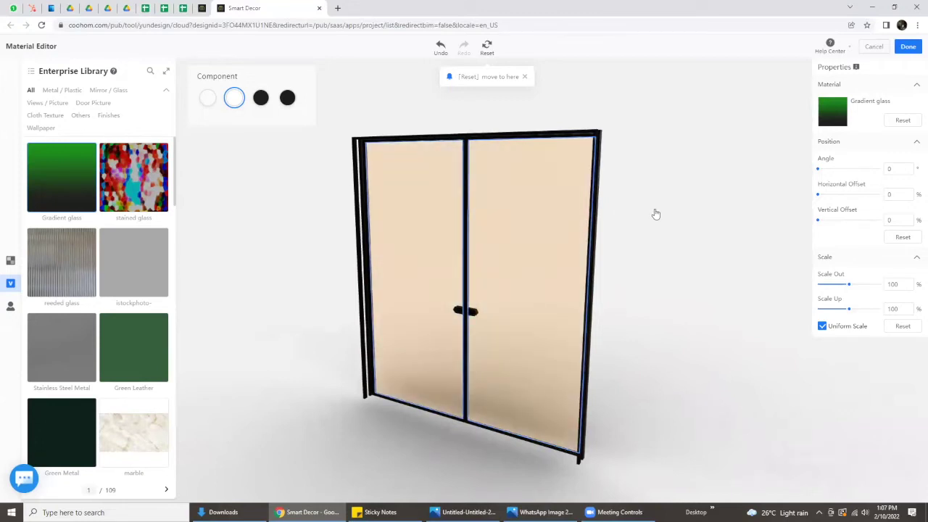
{"action": "left_click_drag", "start_coordinate": [674, 275], "coordinate": [532, 321]}
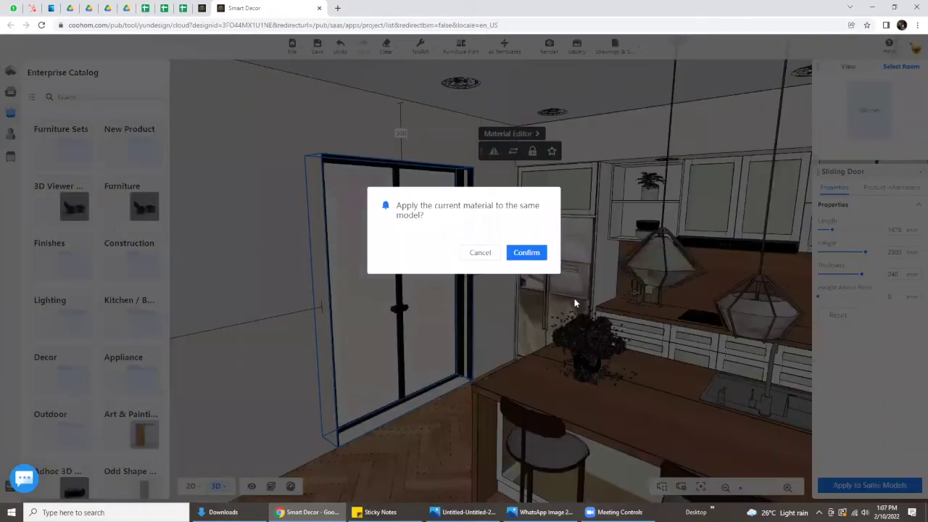
Step: Apply the door's glass material to the same models and render an angled front view of the door at Standard 1280*960
{"action": "left_click", "coordinate": [532, 252]}
{"action": "left_click_drag", "start_coordinate": [356, 427], "coordinate": [584, 270]}
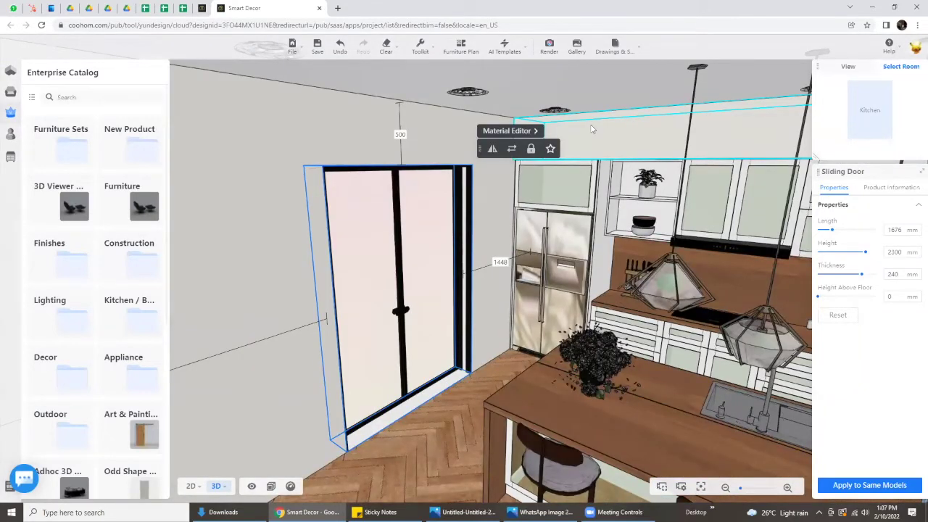
{"action": "left_click_drag", "start_coordinate": [485, 371], "coordinate": [511, 376]}
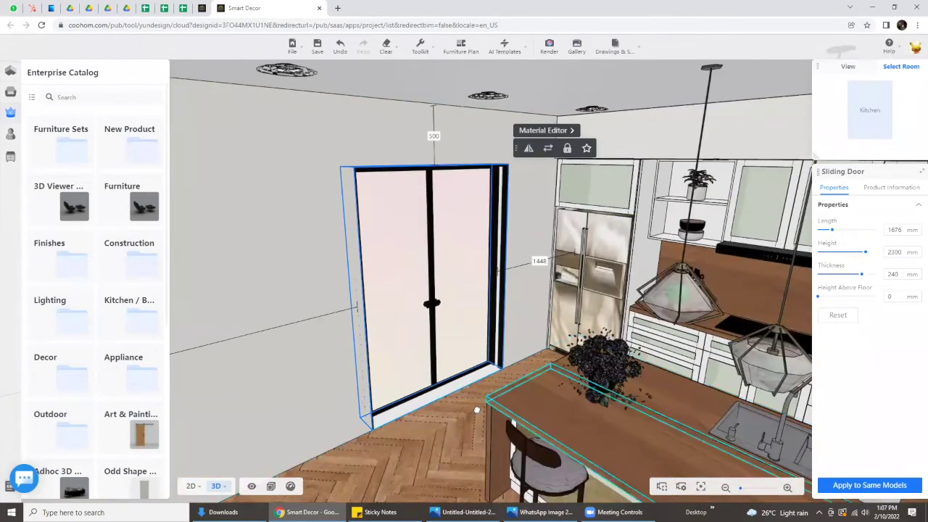
{"action": "left_click_drag", "start_coordinate": [452, 413], "coordinate": [445, 372]}
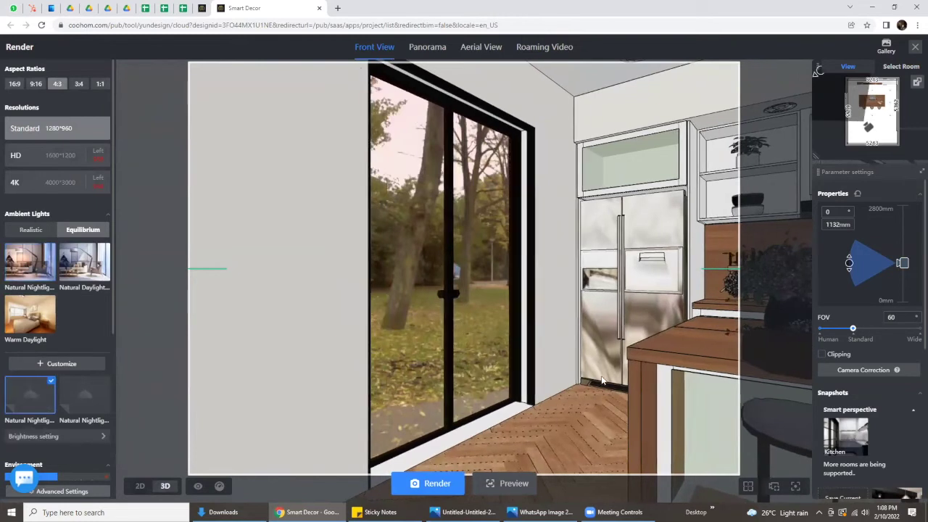
{"action": "left_click_drag", "start_coordinate": [591, 348], "coordinate": [544, 330]}
{"action": "left_click_drag", "start_coordinate": [521, 389], "coordinate": [457, 264]}
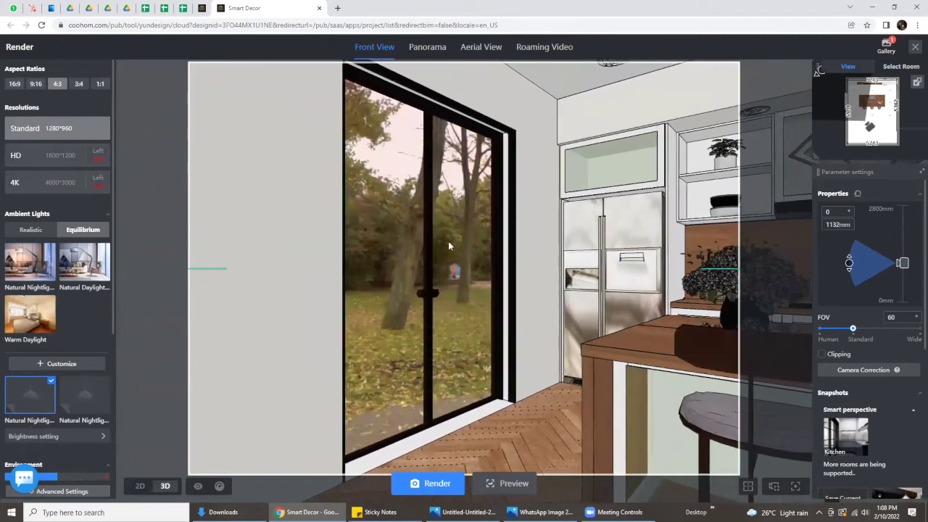
Step: Point the render camera straight at the sliding door, enable clipping and set the FOV to 78
{"action": "key", "text": "Tab"}
{"action": "left_click_drag", "start_coordinate": [382, 331], "coordinate": [414, 234]}
{"action": "left_click", "coordinate": [822, 354]}
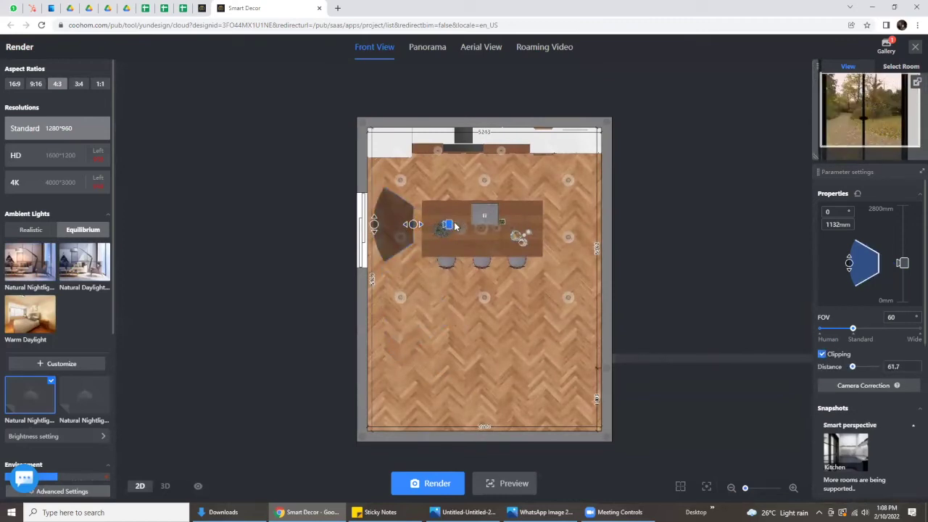
{"action": "left_click_drag", "start_coordinate": [455, 226], "coordinate": [459, 227]}
{"action": "left_click_drag", "start_coordinate": [853, 328], "coordinate": [872, 329]}
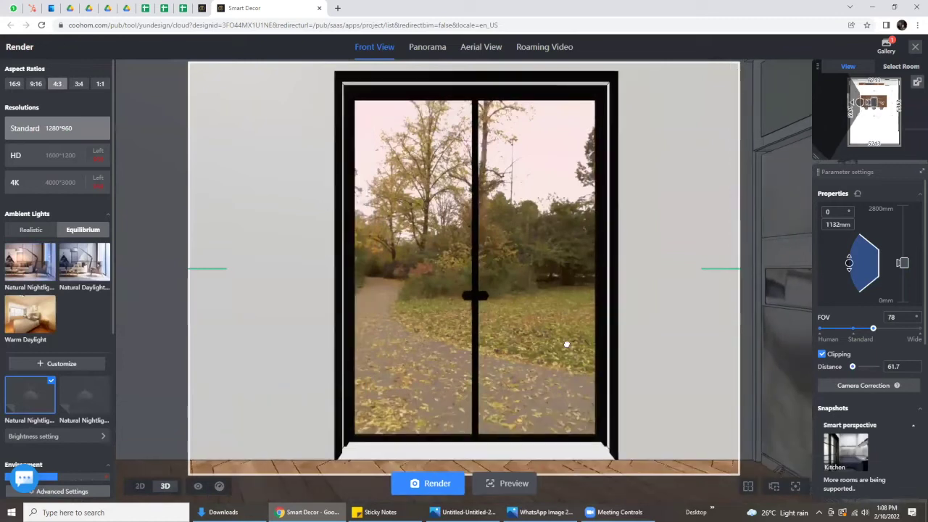
Step: Render the straight front view of the sliding door at Standard resolution and check its progress in the gallery
{"action": "left_click", "coordinate": [449, 482]}
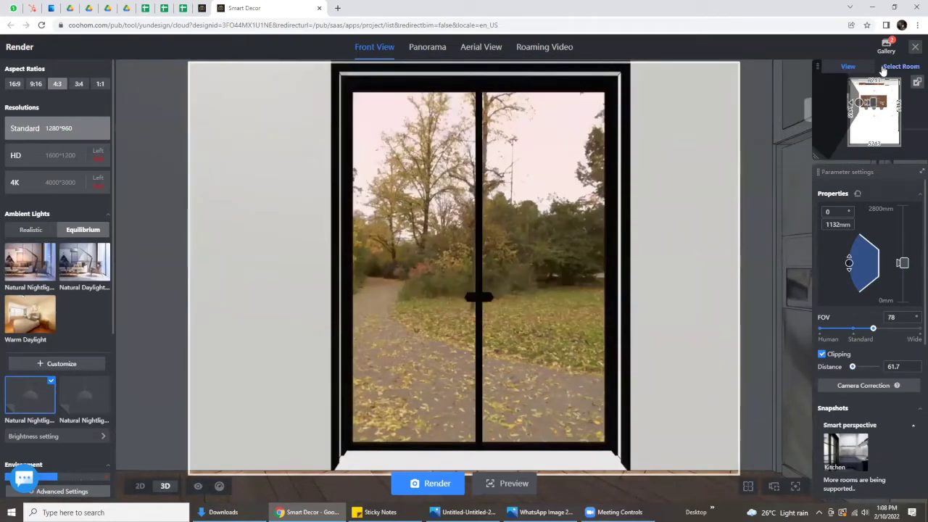
{"action": "left_click", "coordinate": [886, 45]}
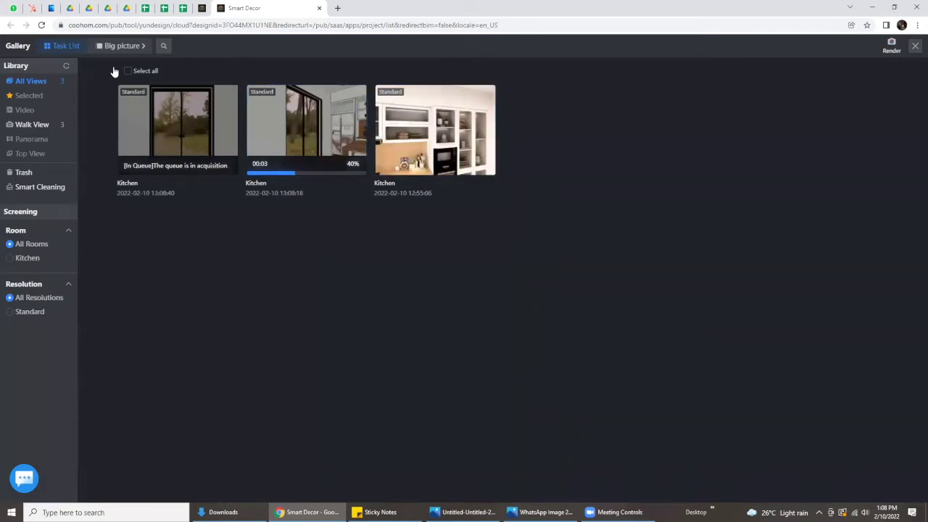
{"action": "left_click", "coordinate": [915, 47]}
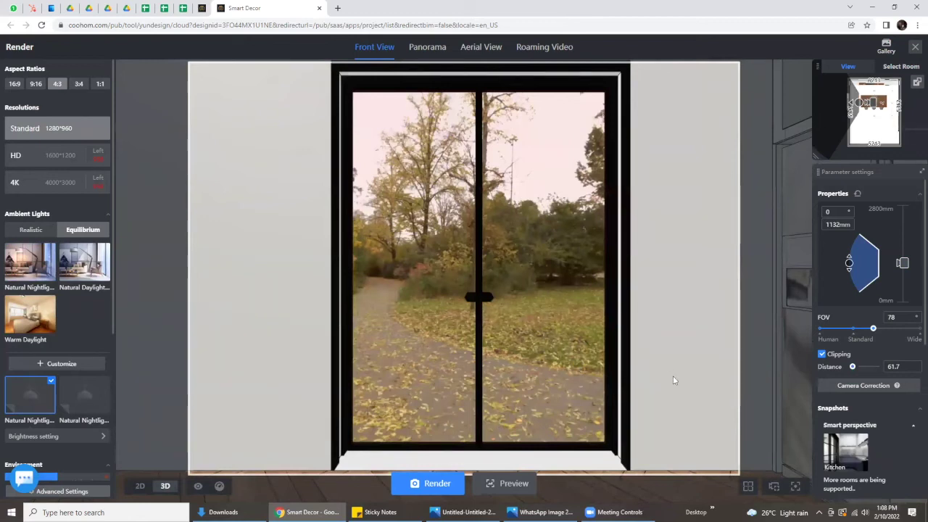
Step: View the reeded-glass cabinet image in Photos and return to the enterprise texture library in the browser
{"action": "left_click", "coordinate": [10, 25]}
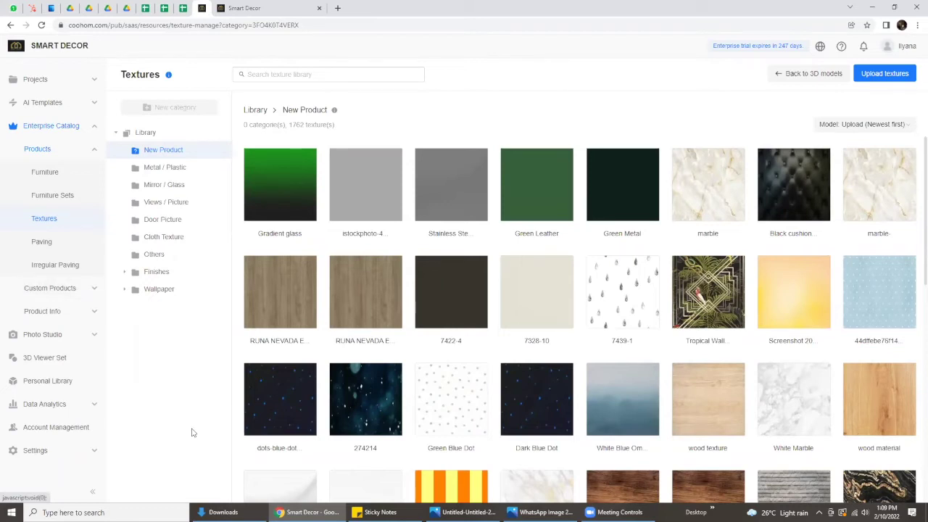
{"action": "key", "text": "alt+Tab"}
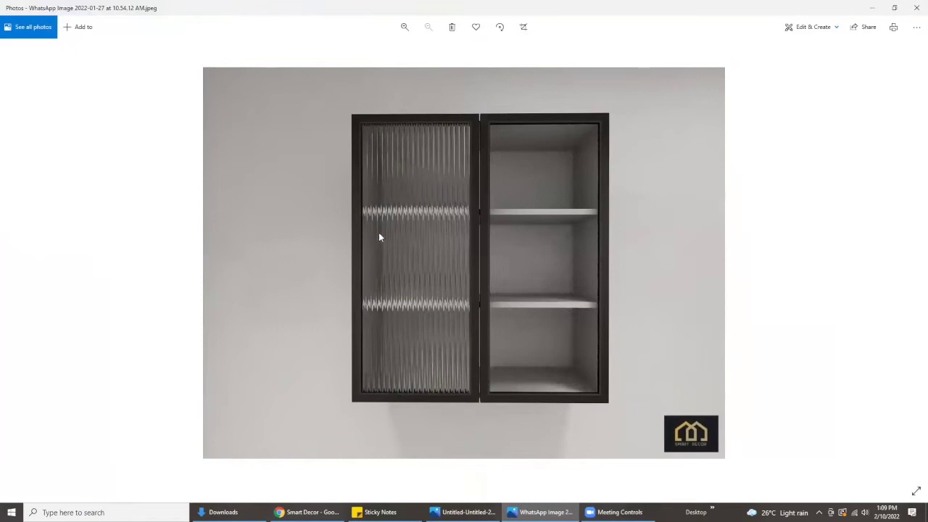
{"action": "left_click", "coordinate": [306, 511]}
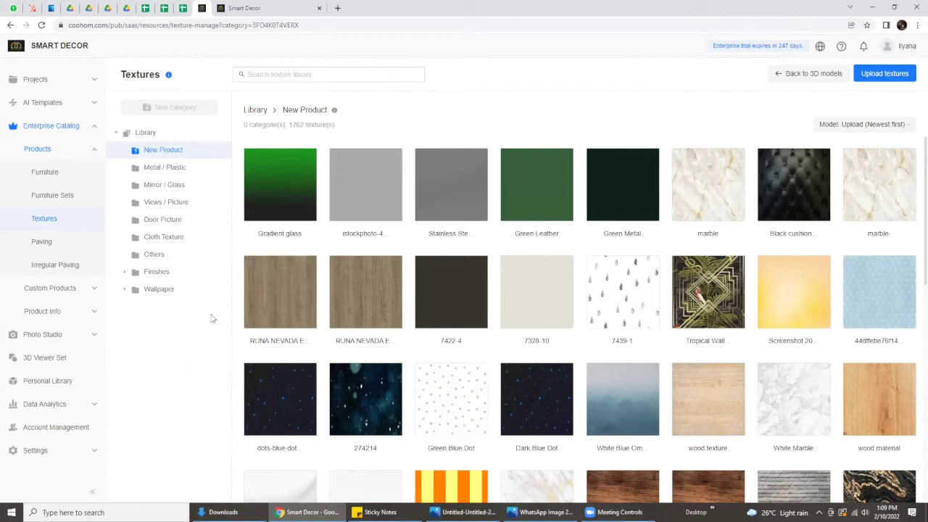
Step: Open the Materials library of the Kitchen & Bath custom products in the Enterprise Catalog
{"action": "left_click", "coordinate": [51, 289]}
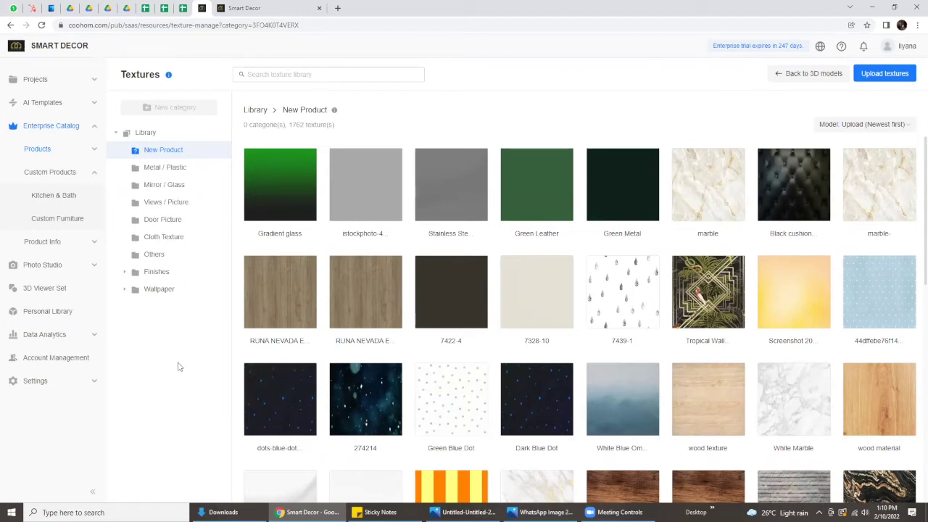
{"action": "left_click", "coordinate": [45, 198]}
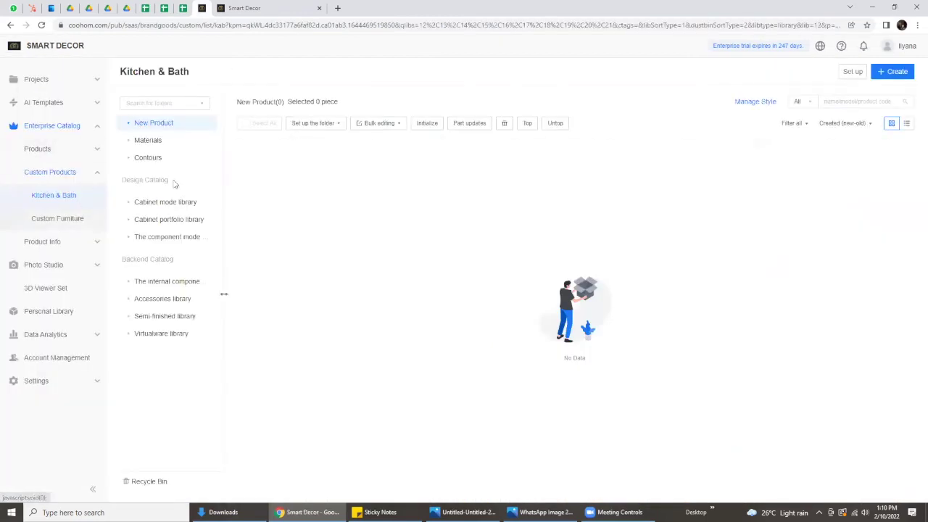
{"action": "left_click", "coordinate": [149, 141]}
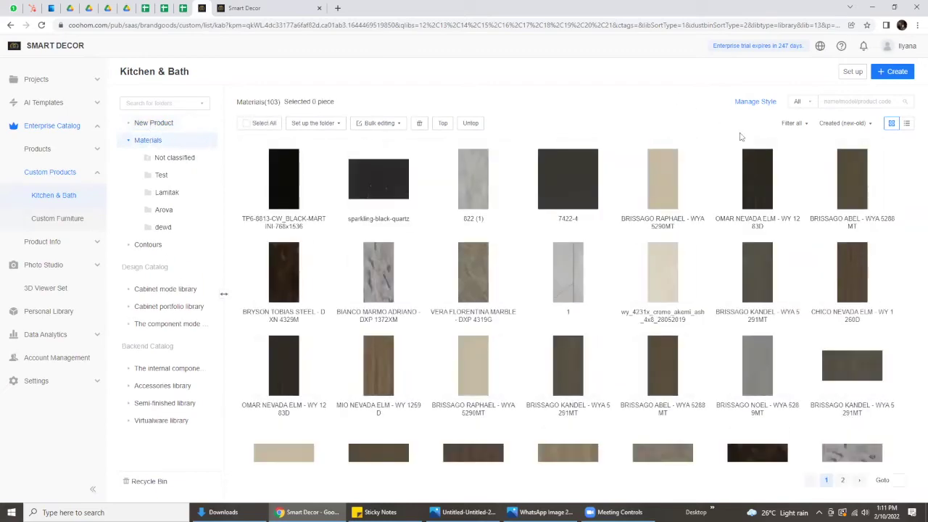
Step: Start a new Kitchen & Bath surface material and upload the Fluted glass image with dimensions of 1000 × 1000 mm
{"action": "left_click", "coordinate": [893, 72]}
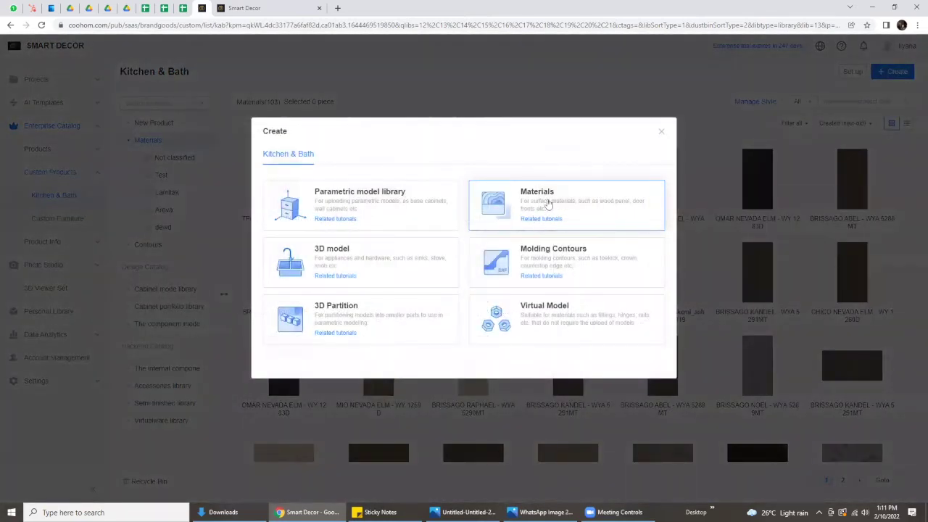
{"action": "left_click", "coordinate": [565, 207]}
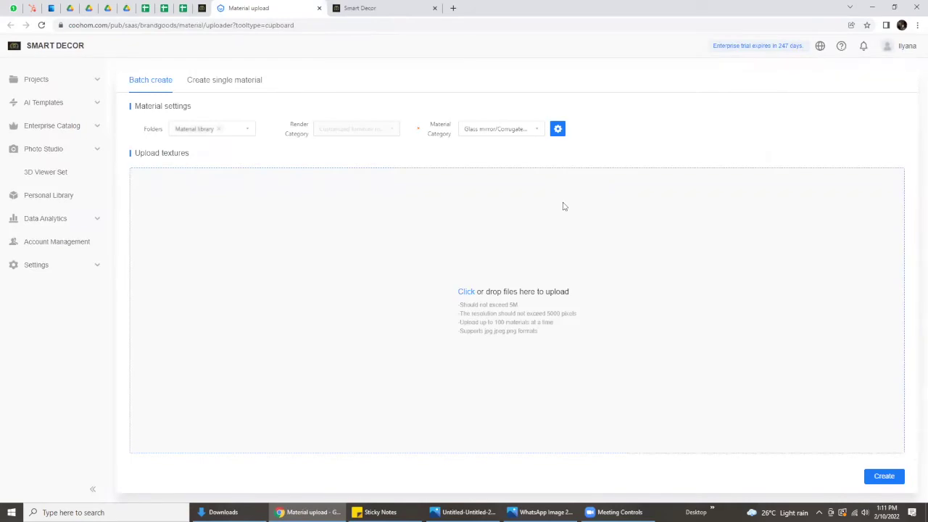
{"action": "left_click", "coordinate": [490, 314]}
{"action": "scroll", "coordinate": [312, 263], "scroll_direction": "down", "scroll_amount": 1}
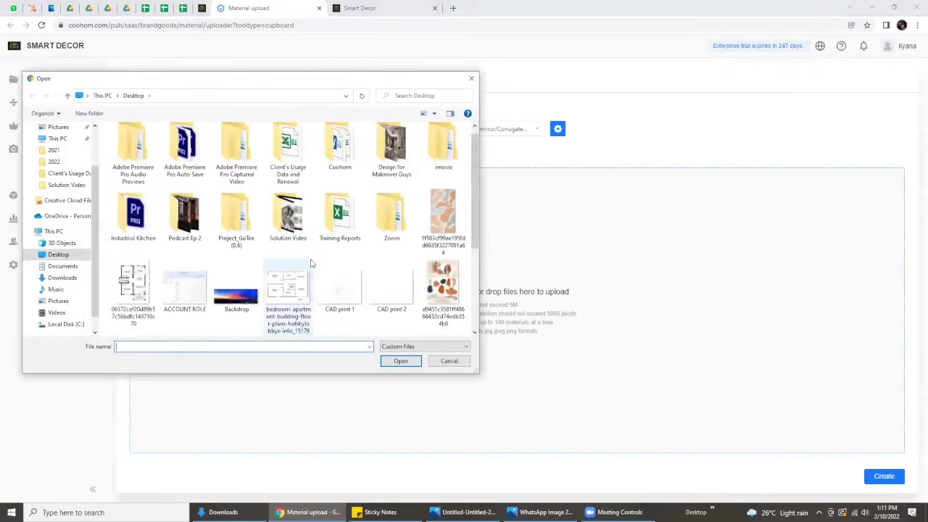
{"action": "scroll", "coordinate": [312, 263], "scroll_direction": "down", "scroll_amount": 3}
{"action": "left_click", "coordinate": [192, 241]}
{"action": "left_click", "coordinate": [403, 361]}
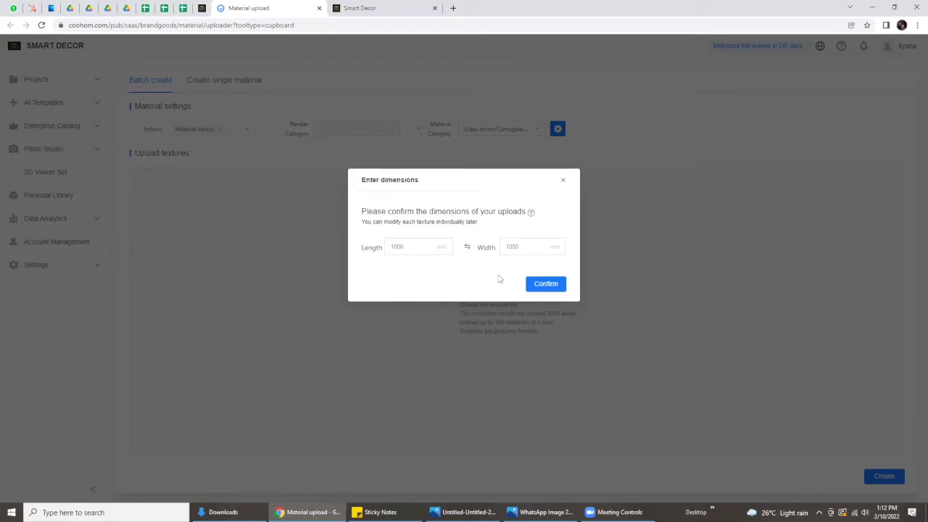
{"action": "left_click", "coordinate": [545, 283]}
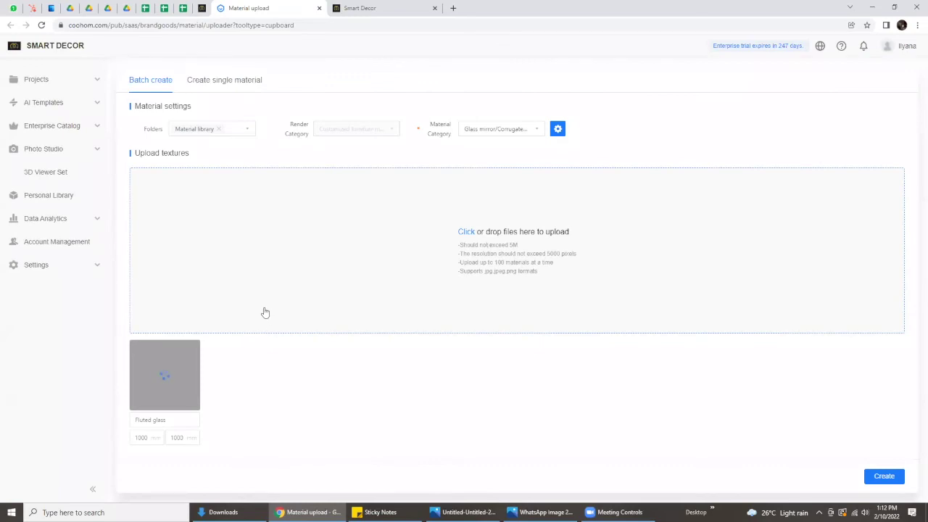
Step: Set the material category of the upload to Corrugated Glass under Glass mirror
{"action": "left_click", "coordinate": [492, 130]}
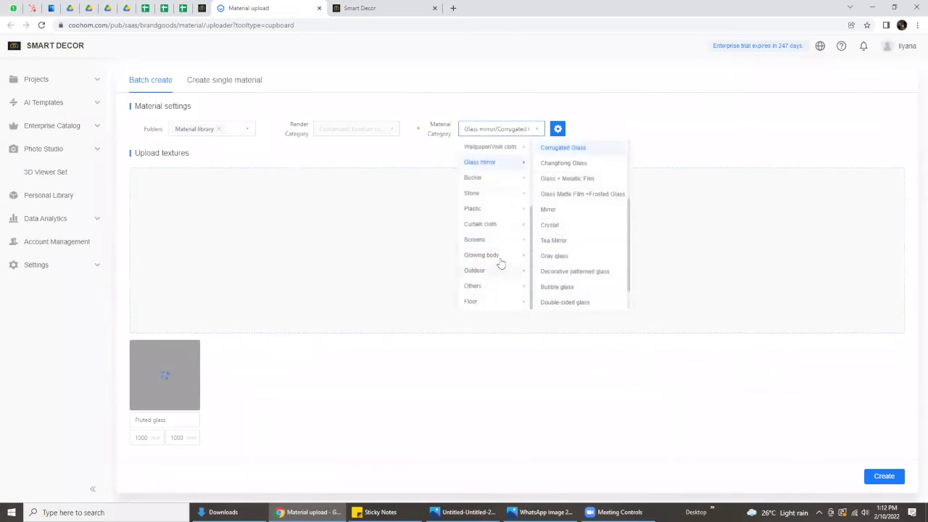
{"action": "scroll", "coordinate": [495, 246], "scroll_direction": "up", "scroll_amount": 1}
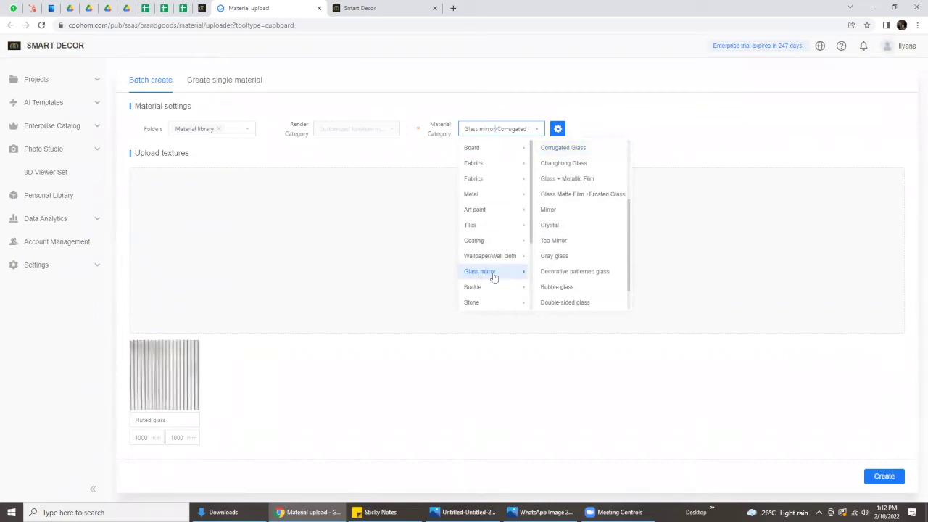
{"action": "scroll", "coordinate": [569, 259], "scroll_direction": "up", "scroll_amount": 2}
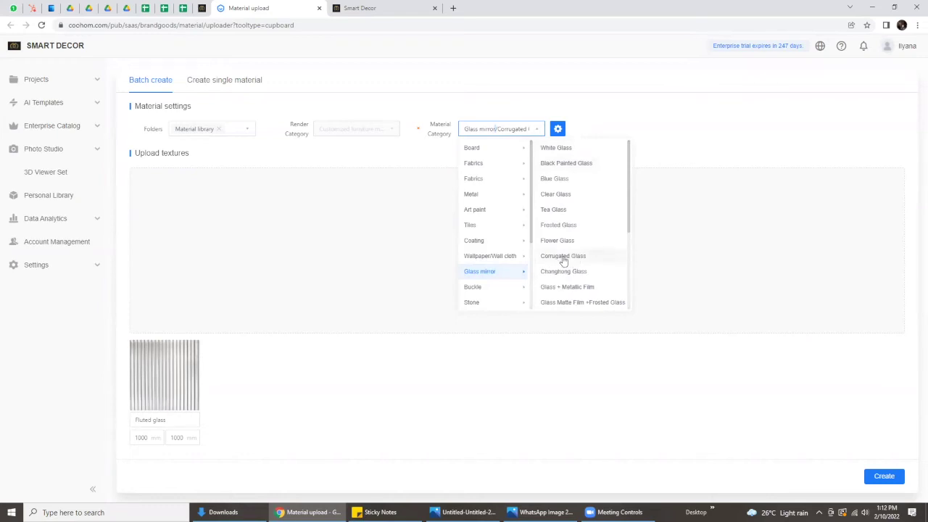
{"action": "left_click", "coordinate": [563, 257]}
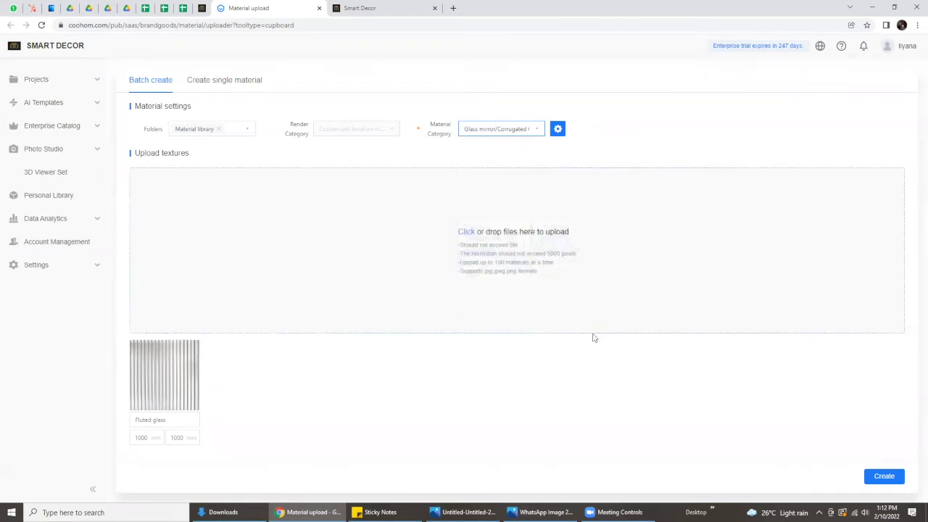
{"action": "left_click", "coordinate": [536, 134]}
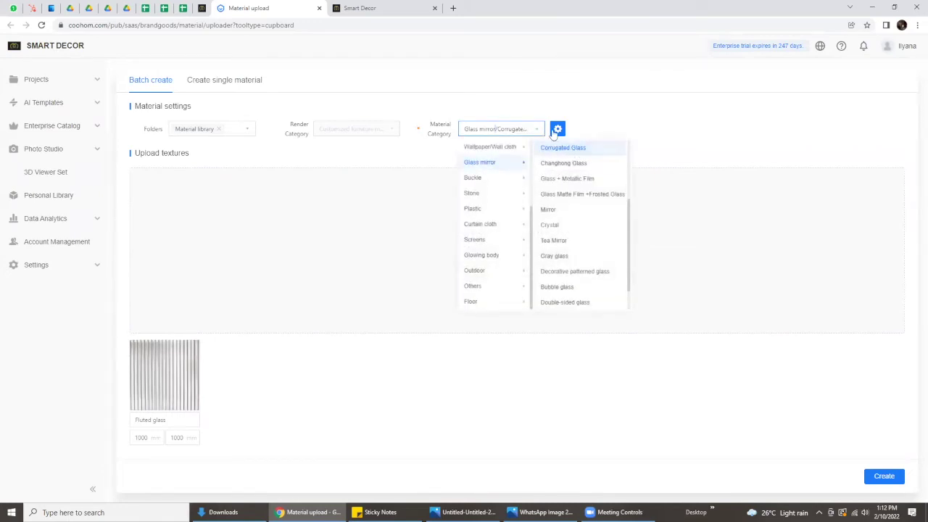
{"action": "left_click", "coordinate": [558, 129]}
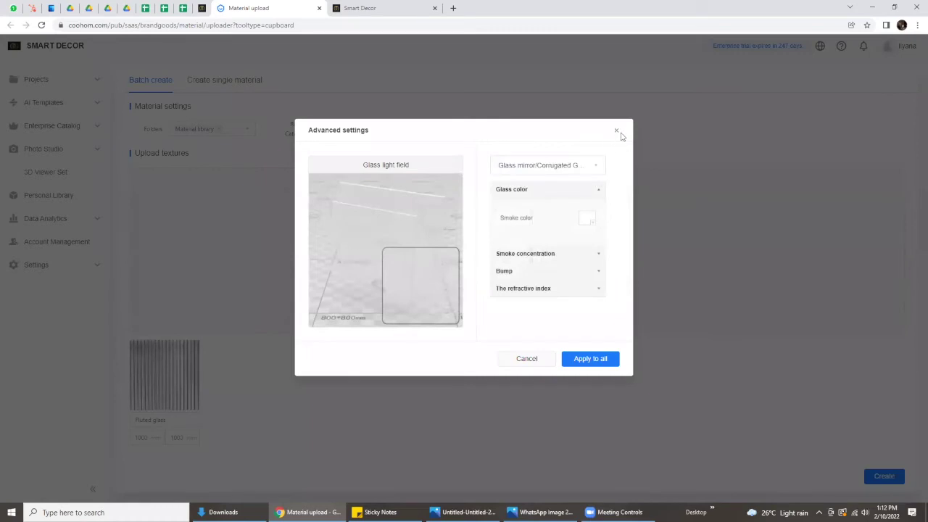
{"action": "left_click", "coordinate": [616, 130]}
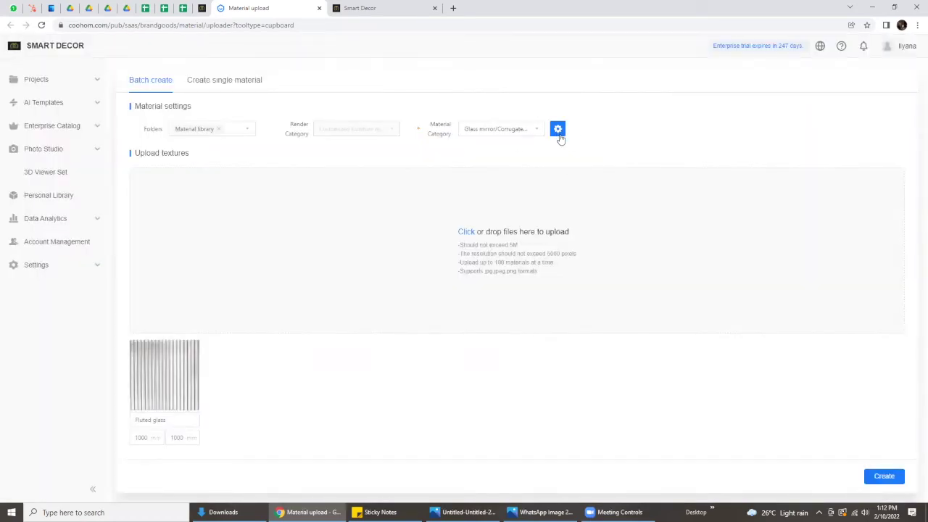
Step: Upload the Fluted glass image as the bump map in the corrugated glass material's advanced settings
{"action": "left_click", "coordinate": [557, 130]}
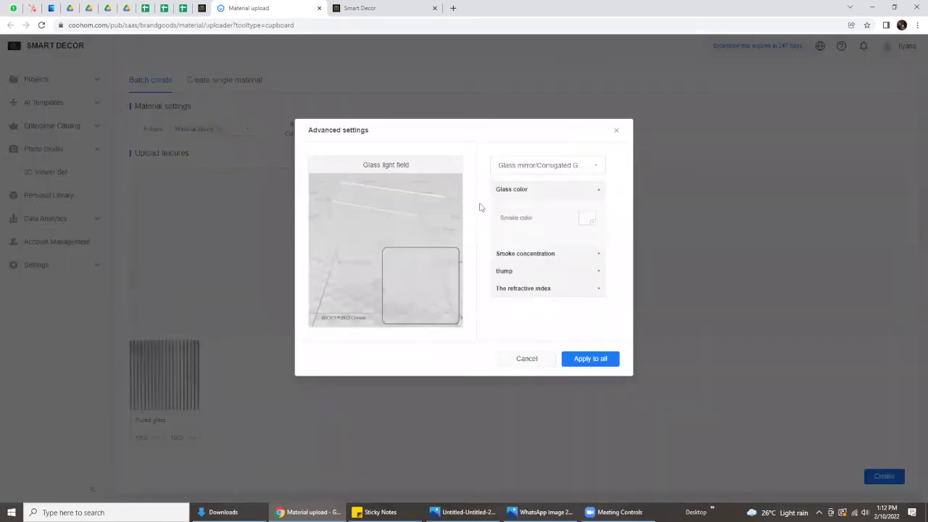
{"action": "left_click", "coordinate": [577, 276]}
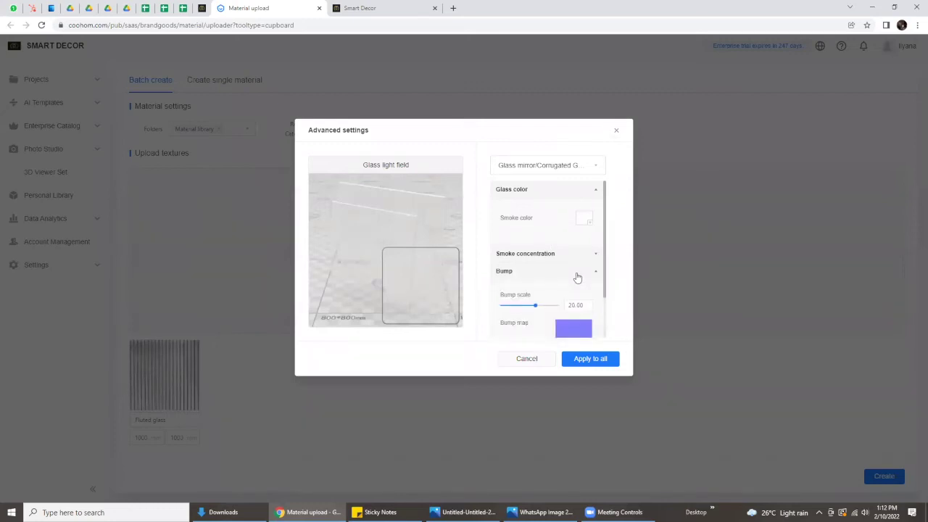
{"action": "scroll", "coordinate": [577, 276], "scroll_direction": "down", "scroll_amount": 1}
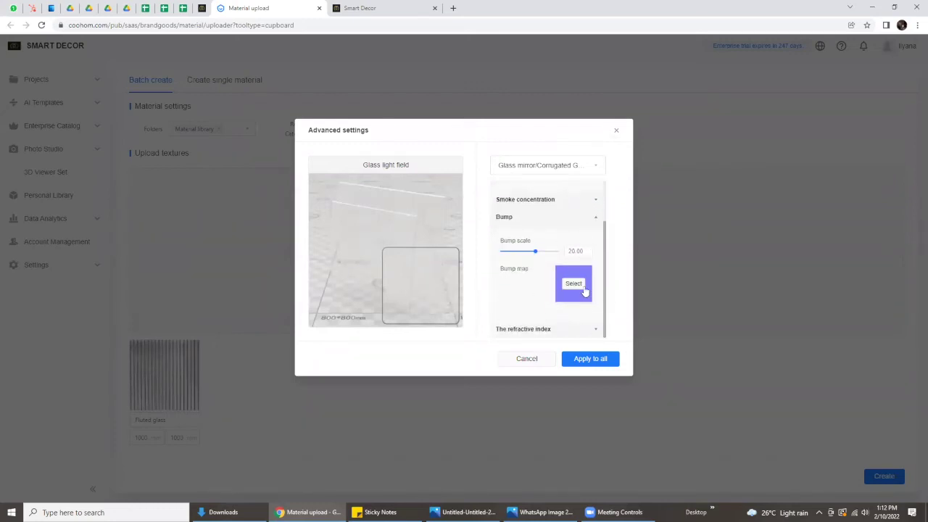
{"action": "left_click", "coordinate": [574, 289]}
{"action": "left_click", "coordinate": [737, 225]}
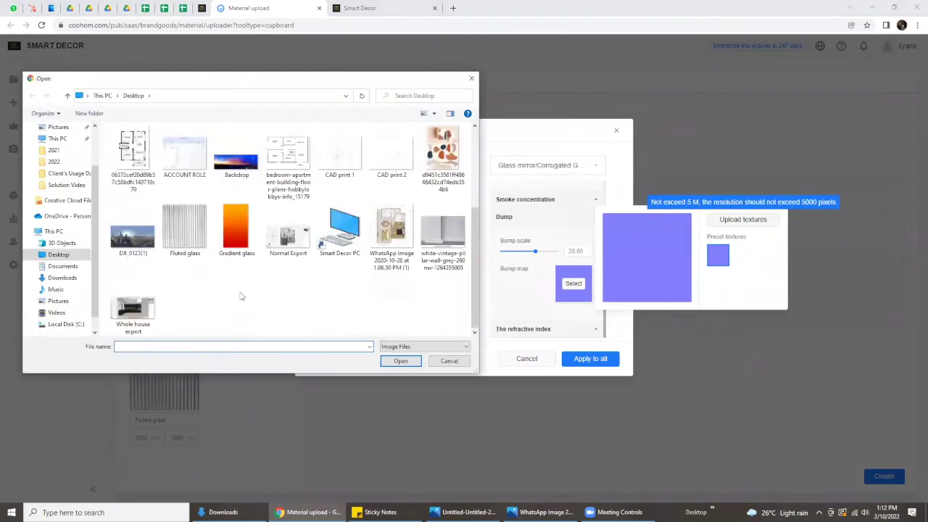
{"action": "left_click", "coordinate": [184, 237]}
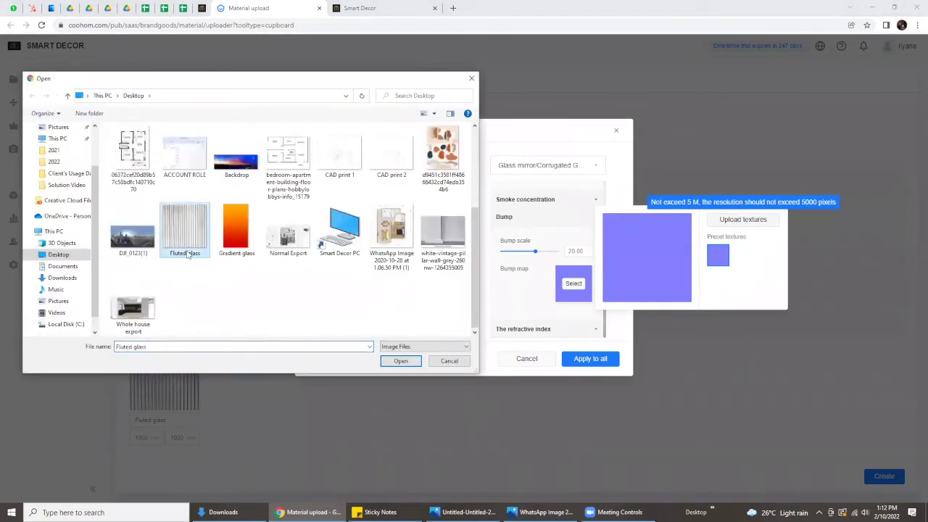
{"action": "left_click", "coordinate": [401, 361]}
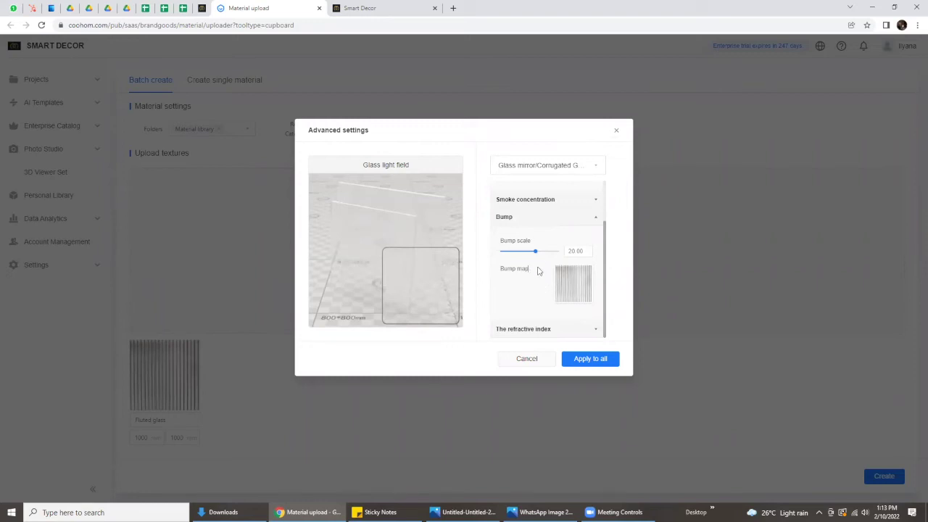
Step: Set the bump scale to 15, review the refractive index and glass preview, and apply the settings to all textures
{"action": "mouse_move", "coordinate": [534, 252]}
{"action": "left_click_drag", "start_coordinate": [534, 253], "coordinate": [529, 253]}
{"action": "left_click", "coordinate": [580, 252]}
{"action": "type", "text": "15"}
{"action": "key", "text": "Return"}
{"action": "left_click", "coordinate": [518, 330]}
{"action": "scroll", "coordinate": [577, 303], "scroll_direction": "down", "scroll_amount": 2}
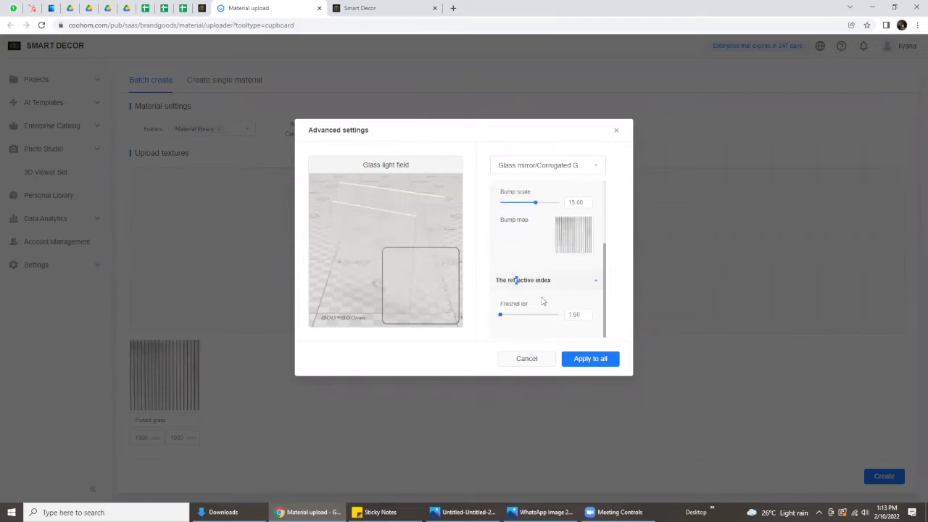
{"action": "scroll", "coordinate": [515, 280], "scroll_direction": "up", "scroll_amount": 3}
{"action": "left_click", "coordinate": [381, 250]}
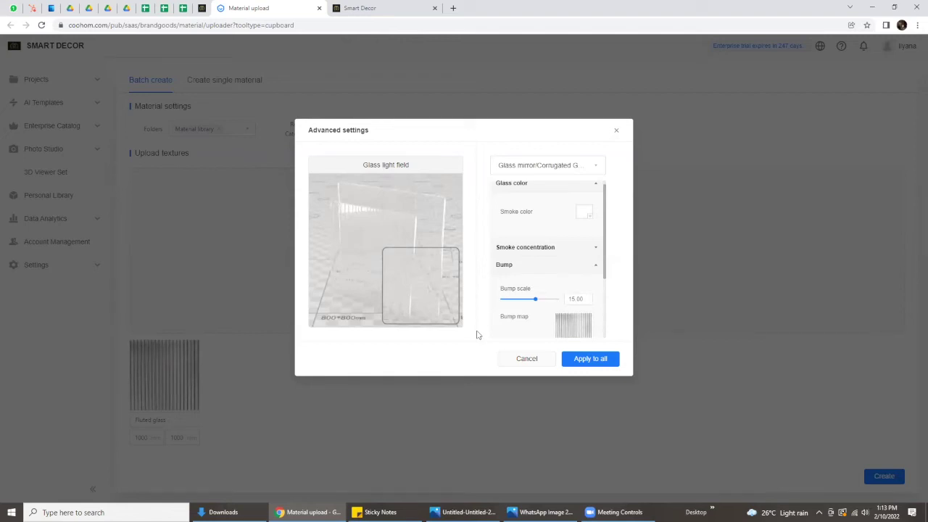
{"action": "mouse_move", "coordinate": [369, 297]}
{"action": "left_click", "coordinate": [593, 359]}
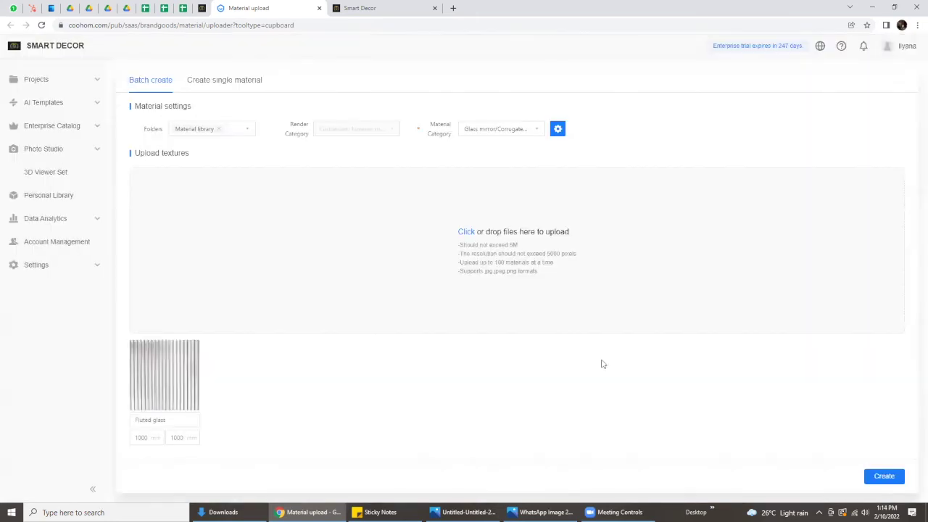
Step: Create the fluted glass material in the Material library folder and reload the Kitchen & Bath materials list
{"action": "left_click", "coordinate": [233, 129]}
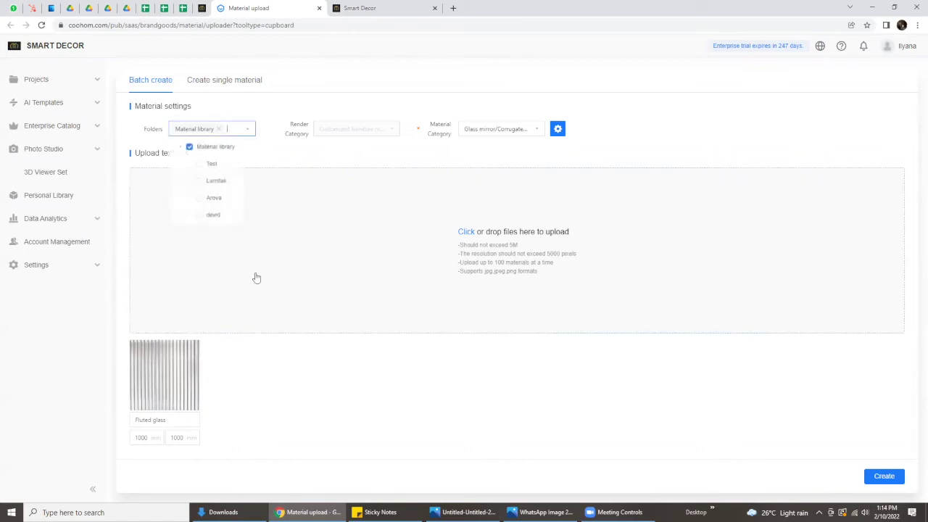
{"action": "left_click", "coordinate": [190, 147]}
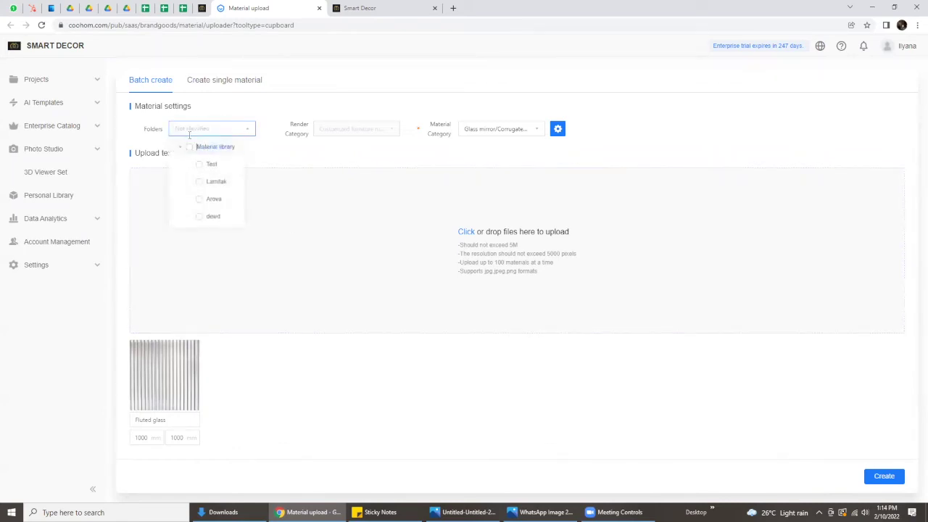
{"action": "left_click", "coordinate": [190, 146]}
{"action": "left_click", "coordinate": [472, 434]}
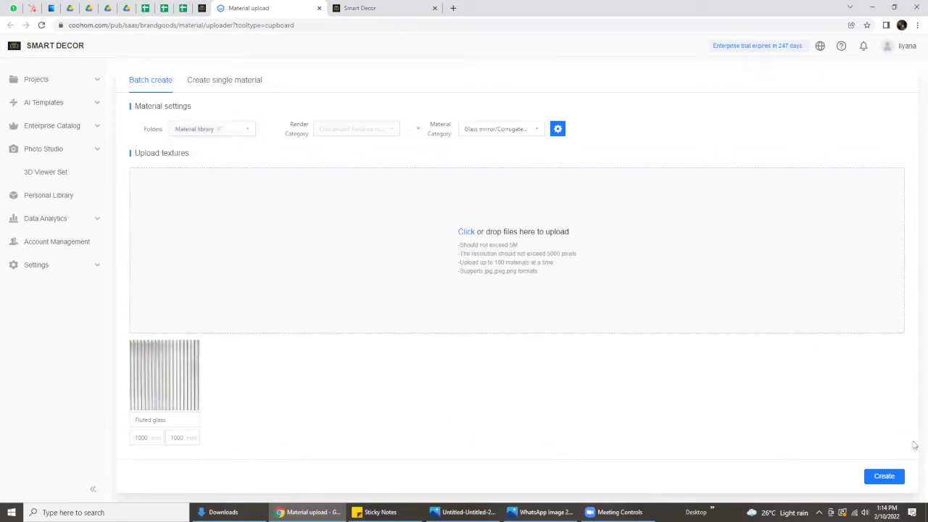
{"action": "left_click", "coordinate": [890, 476]}
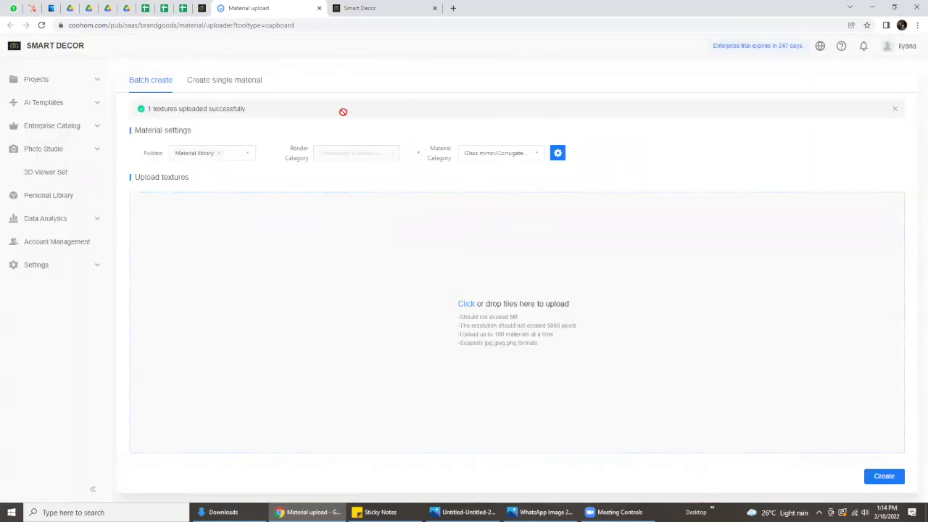
{"action": "left_click", "coordinate": [202, 8]}
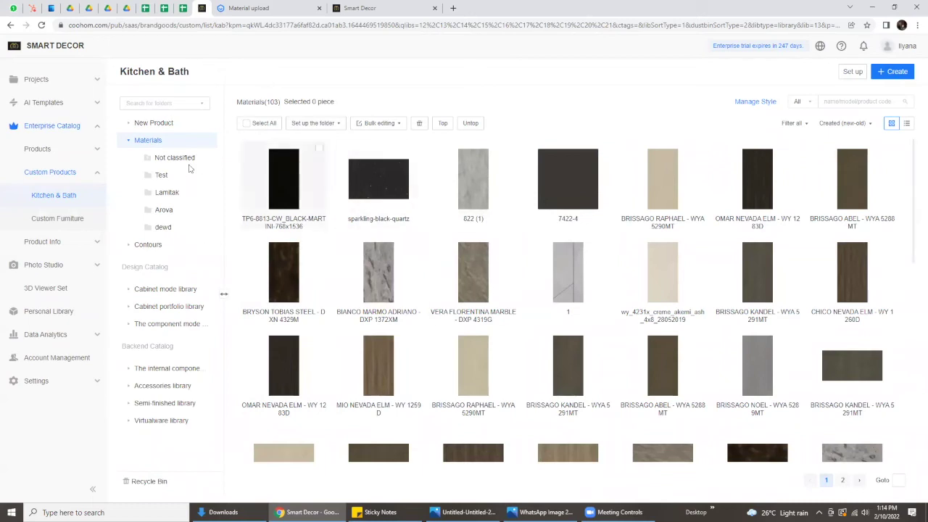
{"action": "left_click", "coordinate": [42, 26]}
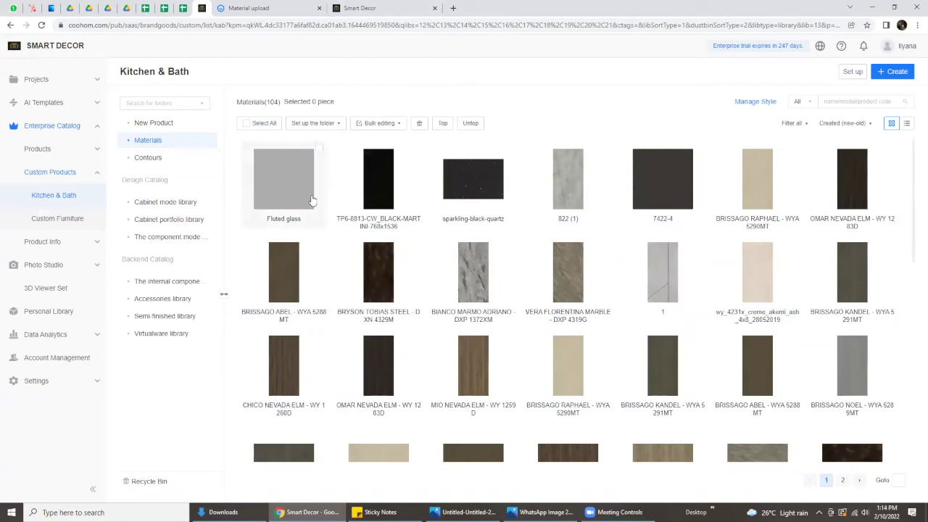
Step: Return to the kitchen design, exit the render view and open the Kitchen & Bath advanced tool facing the glass-front cabinets
{"action": "left_click", "coordinate": [360, 8]}
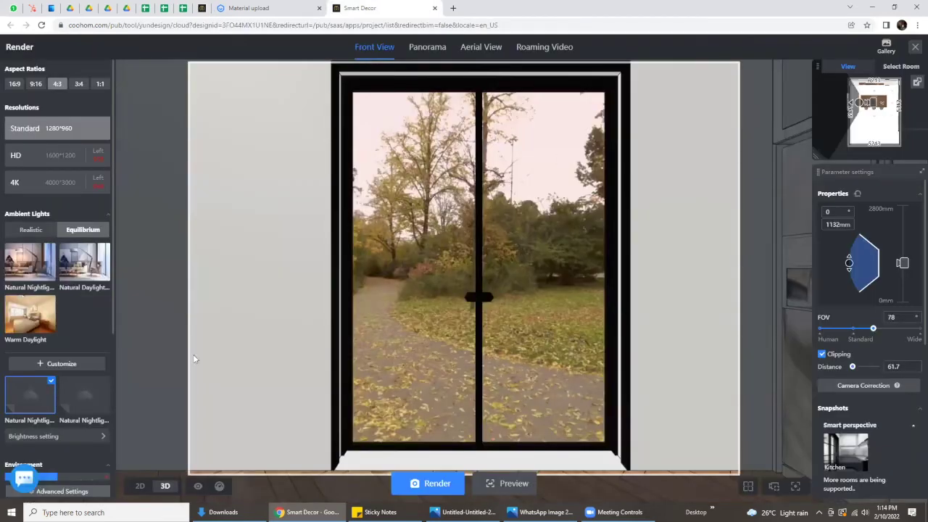
{"action": "left_click", "coordinate": [913, 49]}
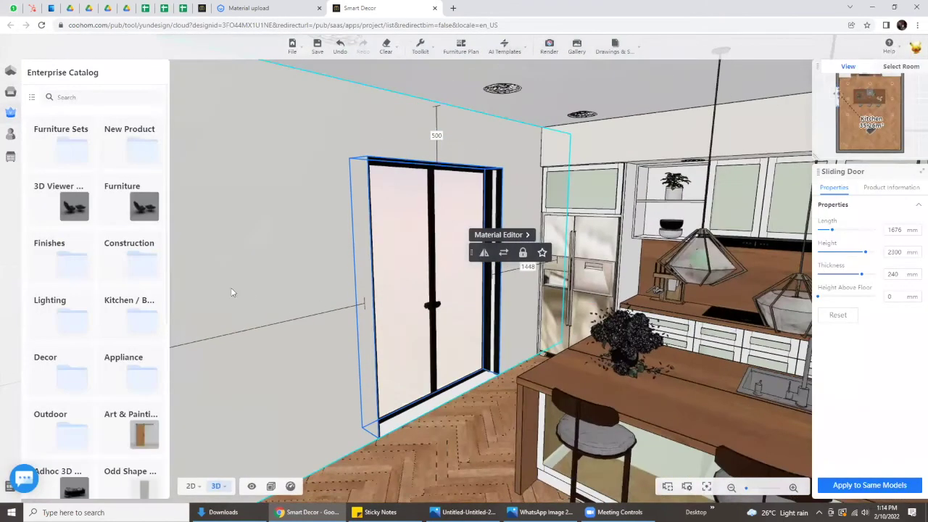
{"action": "scroll", "coordinate": [431, 360], "scroll_direction": "down", "scroll_amount": 5}
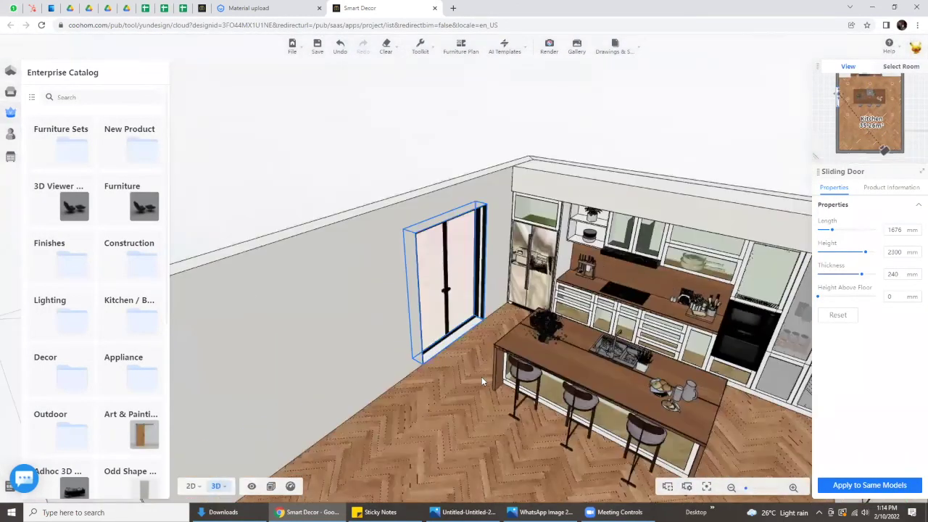
{"action": "left_click_drag", "start_coordinate": [482, 382], "coordinate": [9, 156]}
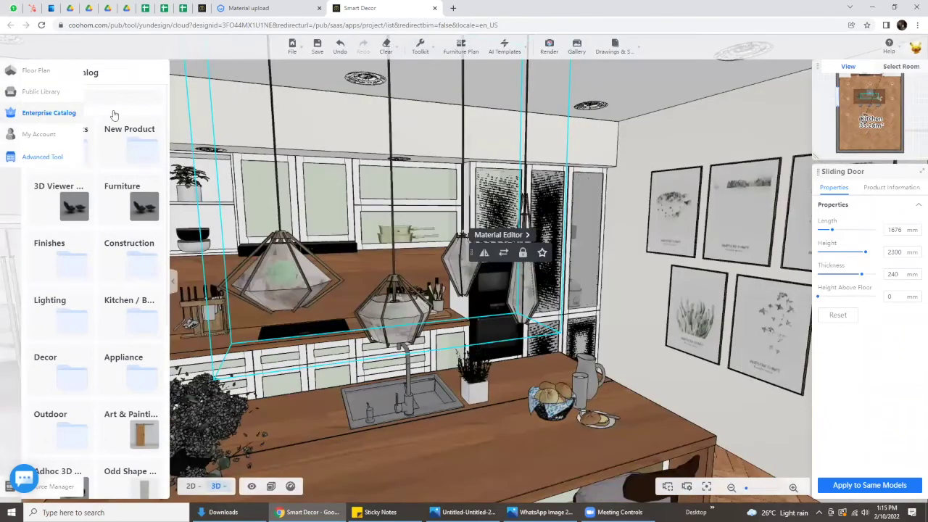
{"action": "left_click", "coordinate": [44, 156]}
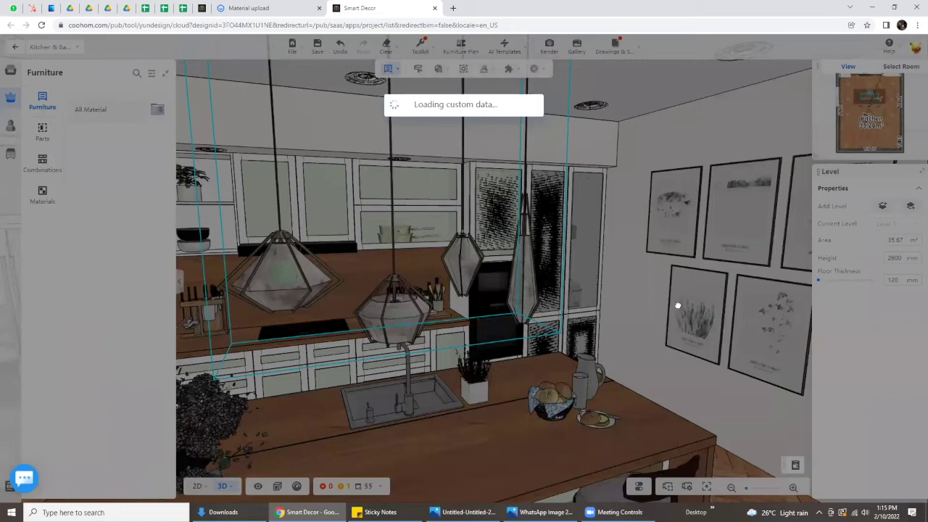
{"action": "scroll", "coordinate": [670, 391], "scroll_direction": "up", "scroll_amount": 3}
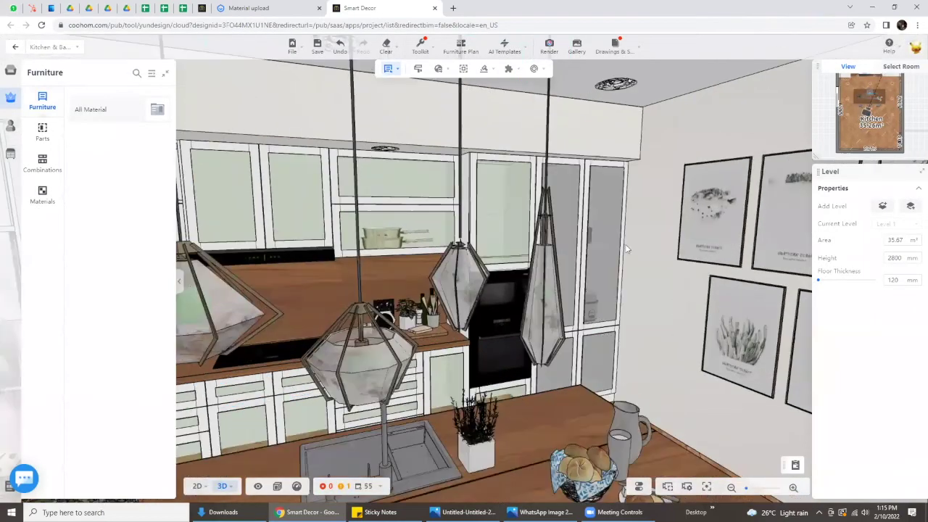
{"action": "scroll", "coordinate": [627, 249], "scroll_direction": "up", "scroll_amount": 5}
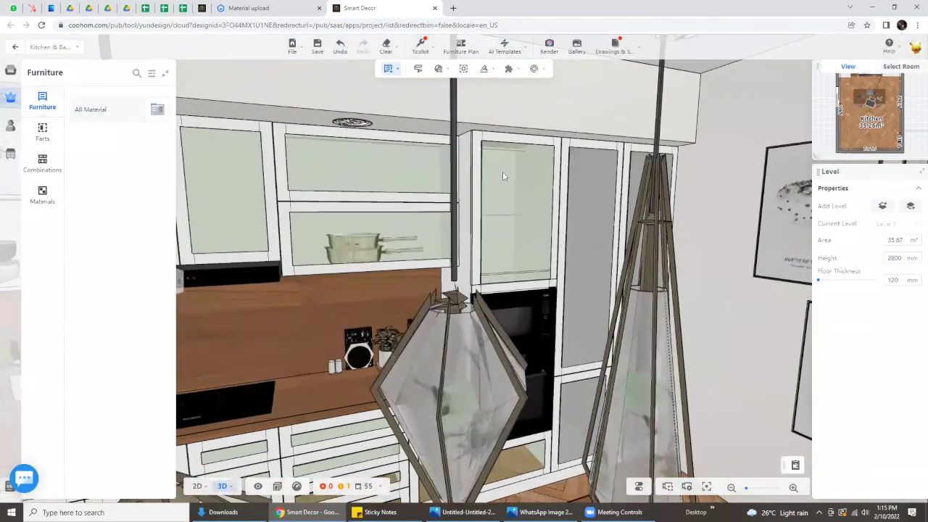
{"action": "scroll", "coordinate": [502, 176], "scroll_direction": "up", "scroll_amount": 5}
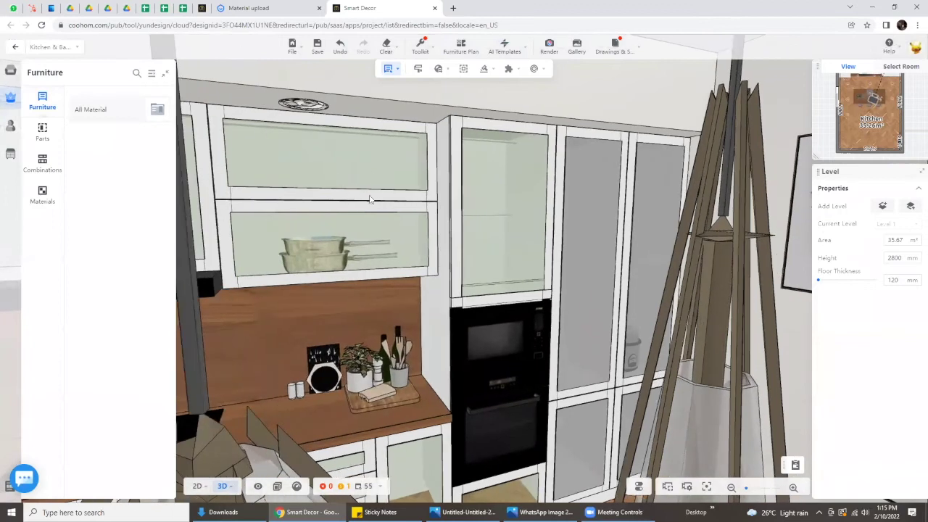
Step: Apply the Fluted glass material from the Enterprise Catalog to the door inner panels of the lift-up wall cabinet above the counter
{"action": "left_click", "coordinate": [370, 199]}
{"action": "left_click", "coordinate": [879, 188]}
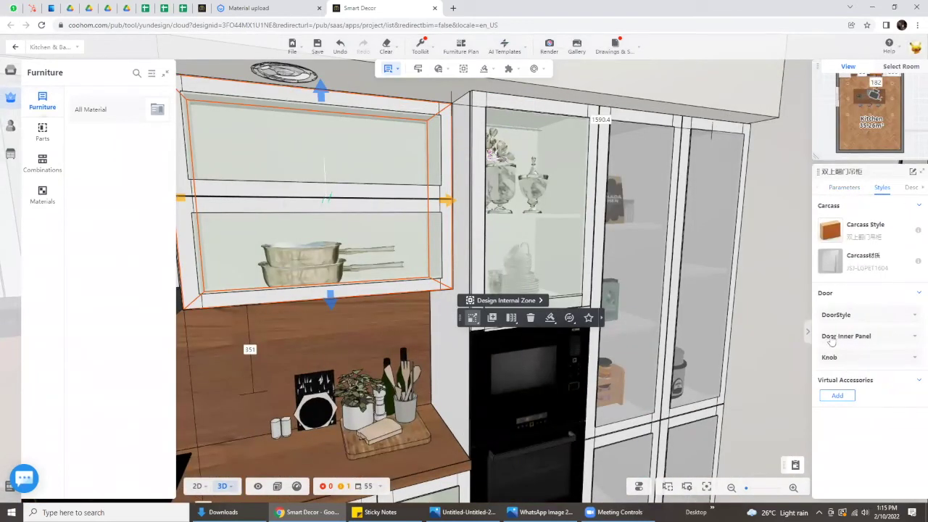
{"action": "left_click", "coordinate": [831, 338]}
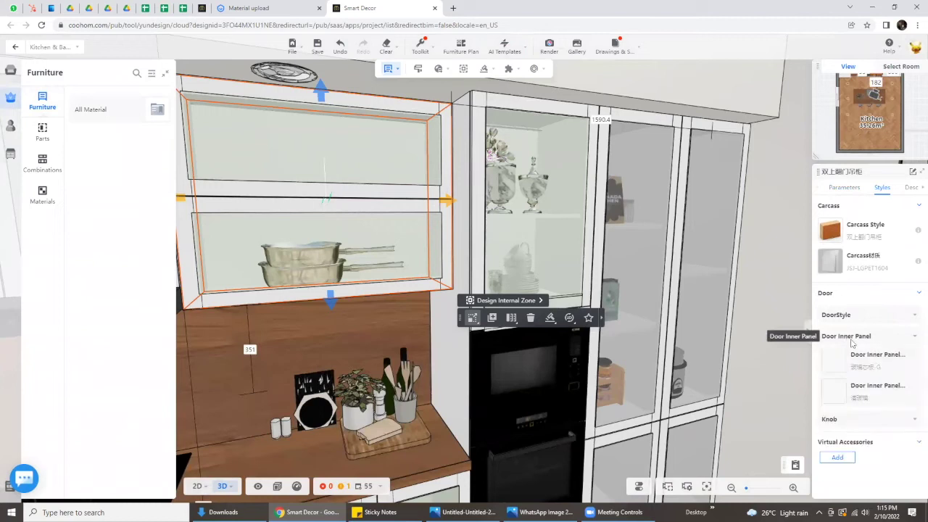
{"action": "left_click", "coordinate": [833, 392]}
{"action": "left_click", "coordinate": [725, 176]}
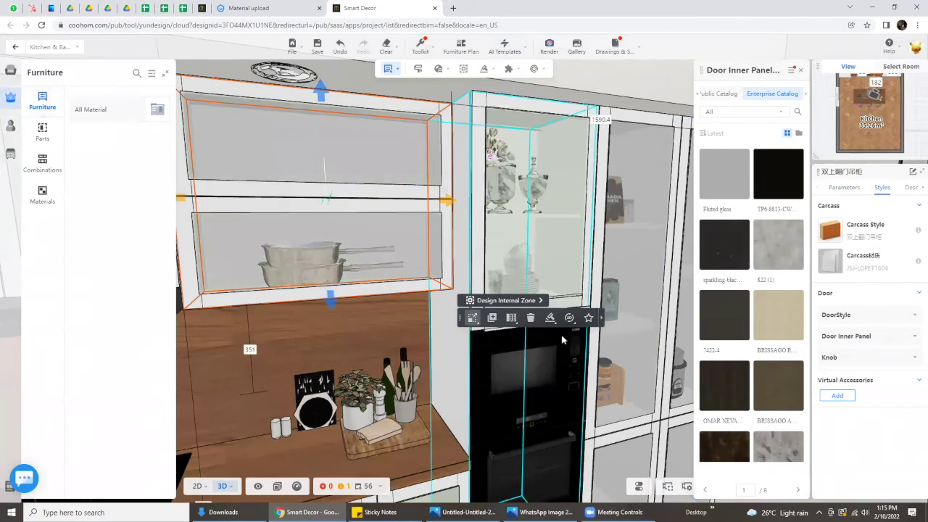
Step: Apply the Enterprise Catalog's Fluted glass to the door inner panel of the tall oven cabinet
{"action": "left_click", "coordinate": [560, 237]}
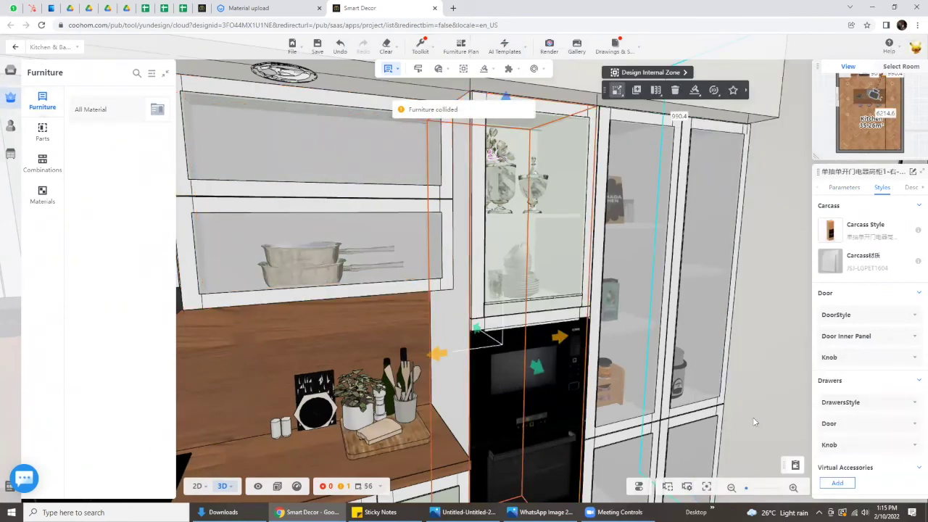
{"action": "left_click", "coordinate": [893, 338]}
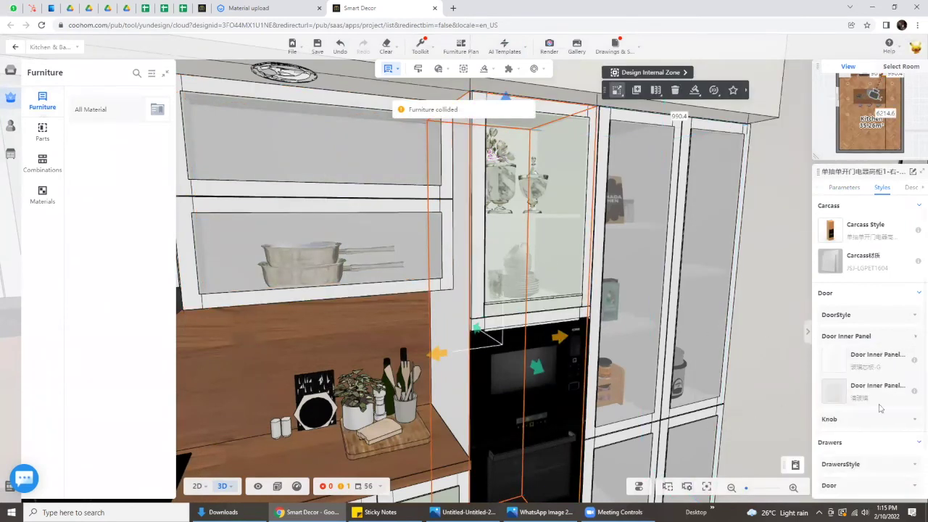
{"action": "left_click", "coordinate": [837, 381]}
{"action": "left_click", "coordinate": [727, 184]}
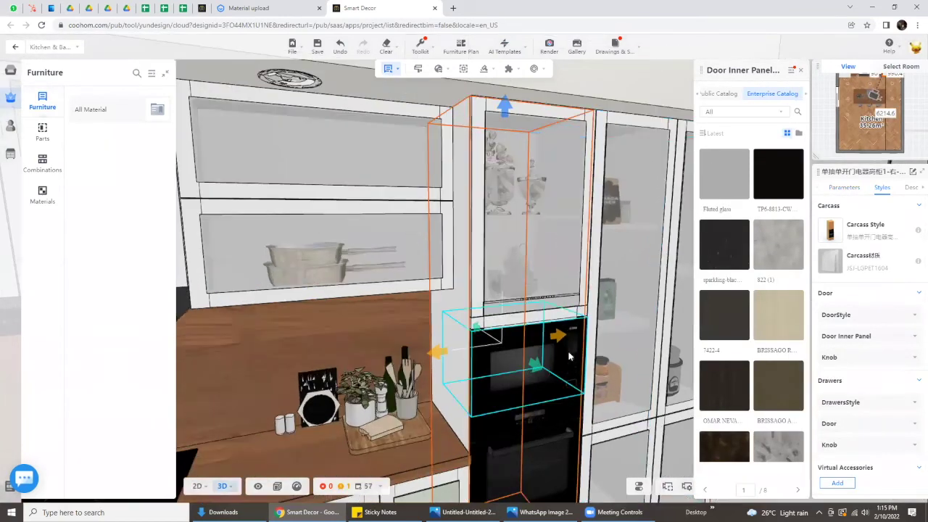
Step: Apply the Fluted glass material to the door inner panels of the tall four-door cabinet beside the ovens
{"action": "left_click", "coordinate": [569, 356]}
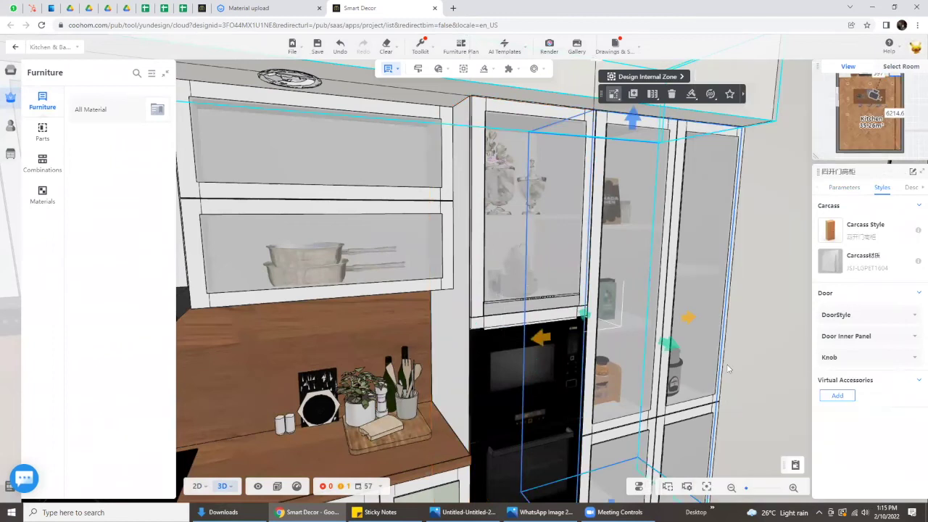
{"action": "left_click", "coordinate": [859, 337]}
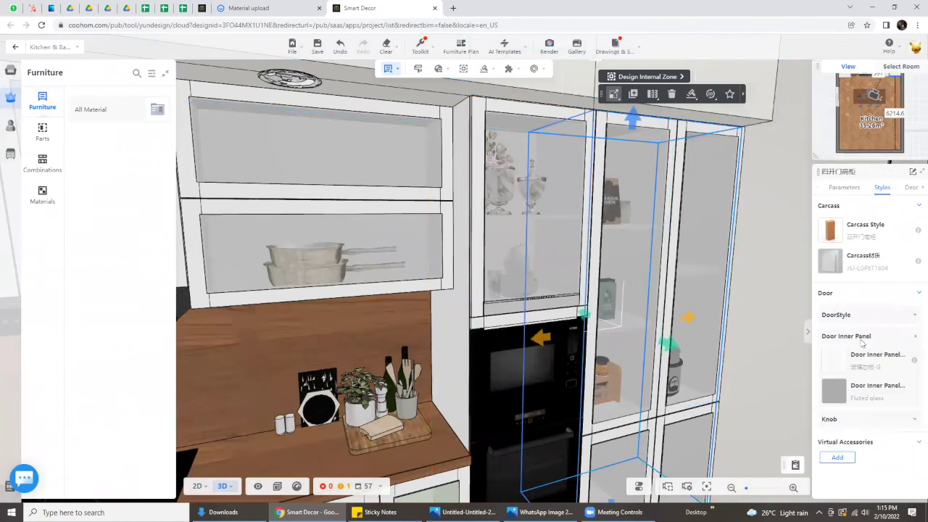
{"action": "left_click", "coordinate": [835, 392]}
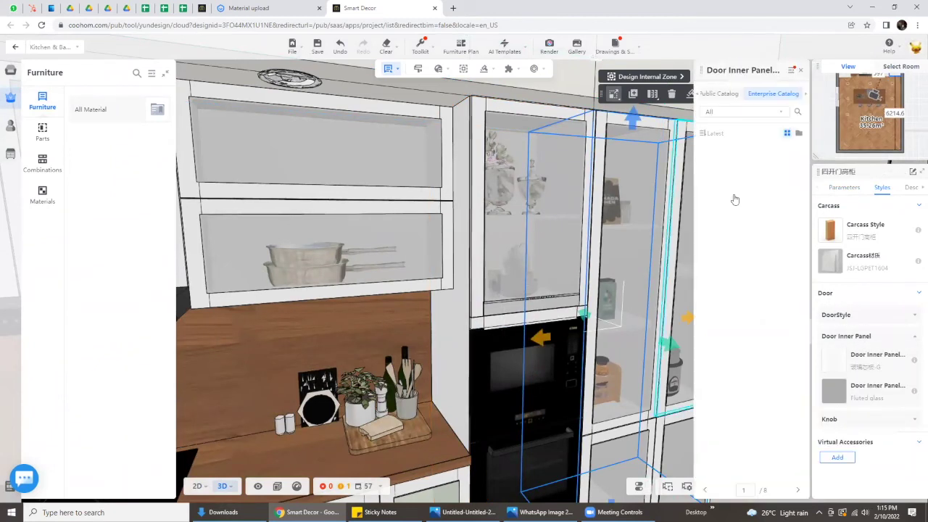
{"action": "left_click", "coordinate": [626, 424]}
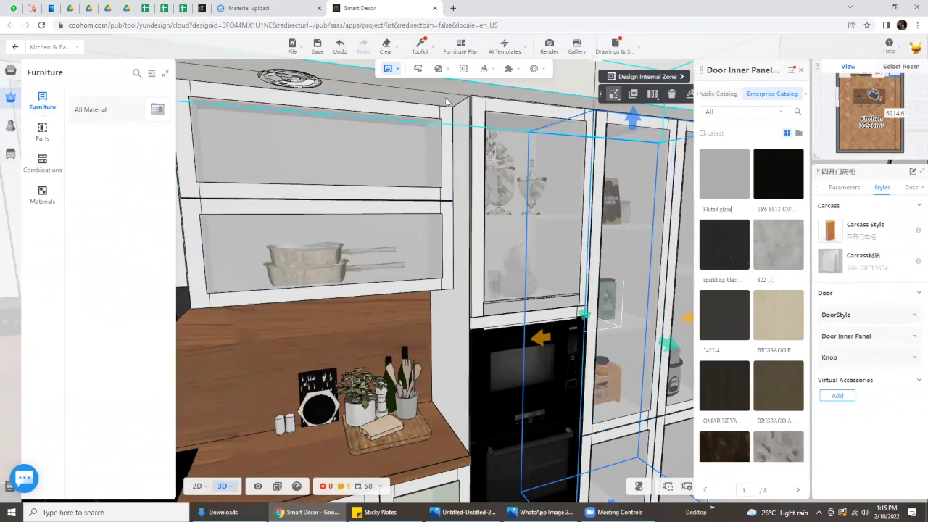
{"action": "scroll", "coordinate": [447, 102], "scroll_direction": "down", "scroll_amount": 3}
{"action": "left_click_drag", "start_coordinate": [447, 101], "coordinate": [508, 131]}
{"action": "scroll", "coordinate": [549, 154], "scroll_direction": "up", "scroll_amount": 5}
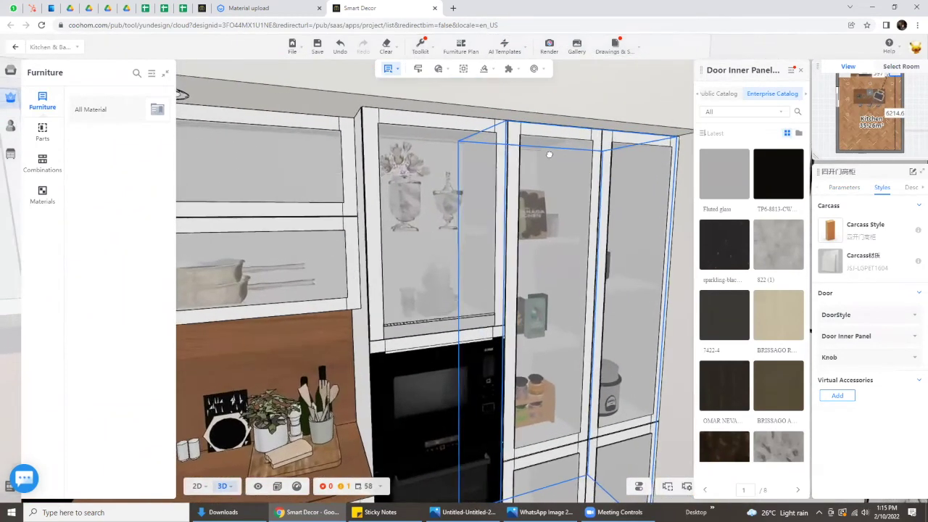
{"action": "scroll", "coordinate": [549, 154], "scroll_direction": "down", "scroll_amount": 2}
{"action": "left_click_drag", "start_coordinate": [572, 152], "coordinate": [426, 56]}
{"action": "right_click", "coordinate": [517, 118]}
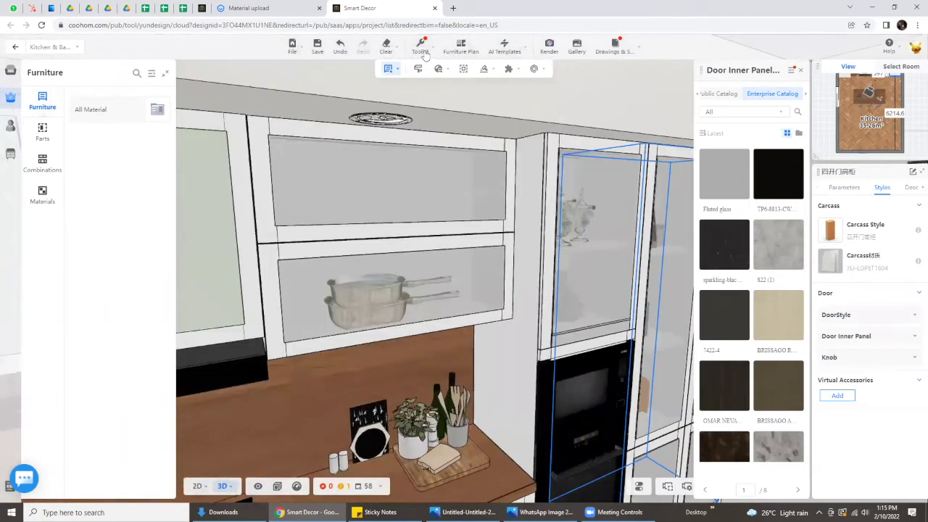
{"action": "left_click", "coordinate": [421, 48]}
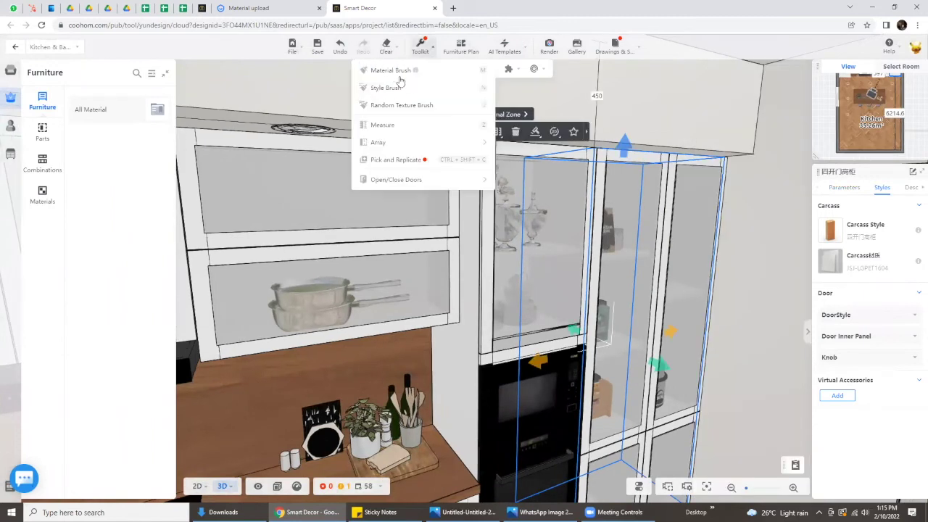
{"action": "left_click", "coordinate": [385, 87]}
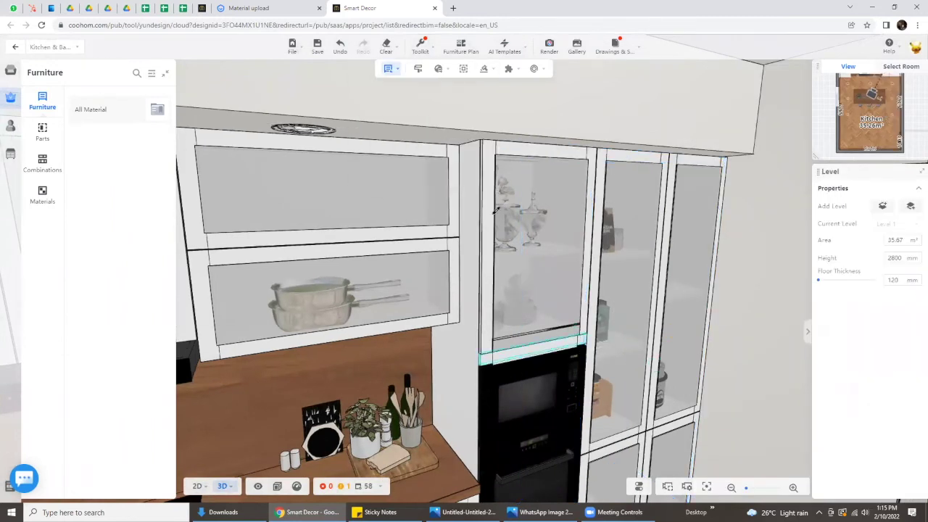
{"action": "left_click_drag", "start_coordinate": [599, 196], "coordinate": [629, 280]}
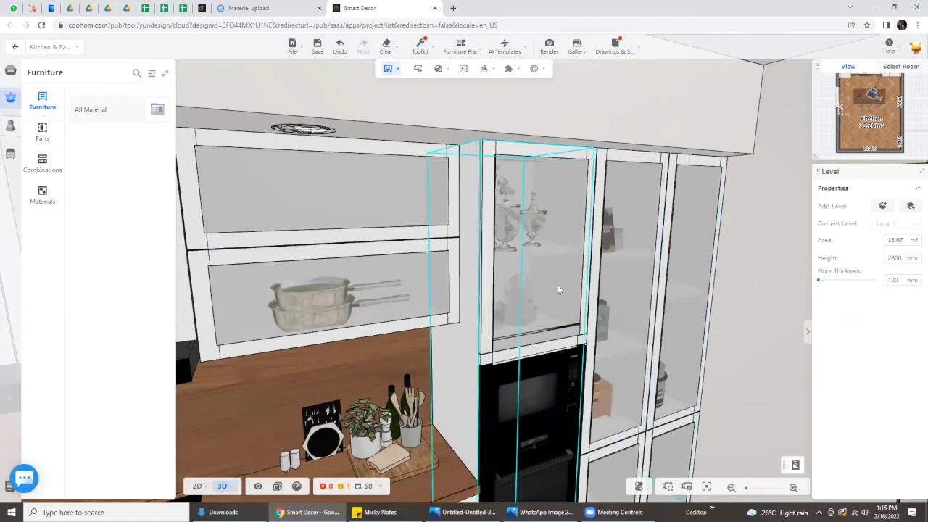
{"action": "left_click_drag", "start_coordinate": [755, 355], "coordinate": [736, 362]}
{"action": "left_click", "coordinate": [735, 362]}
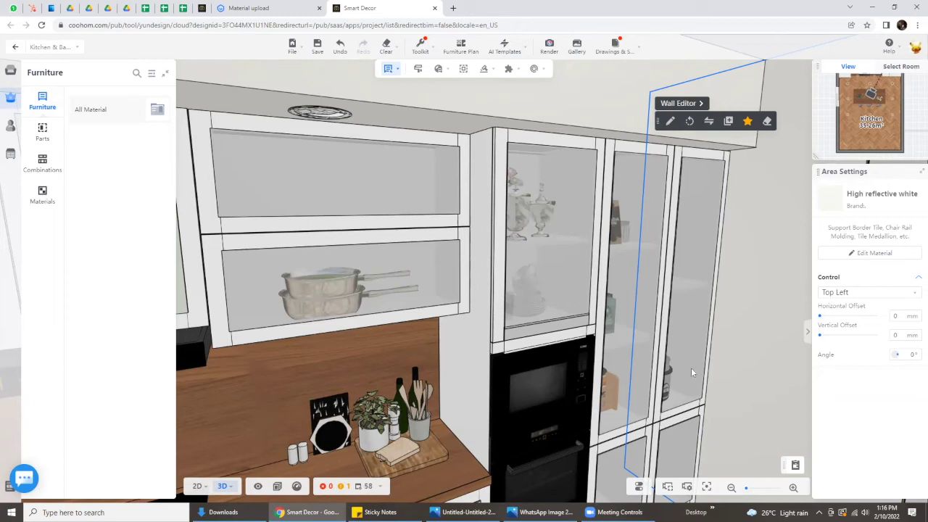
Step: Enter render mode and reposition the camera in the floor plan so it faces the fluted-glass cabinets
{"action": "left_click", "coordinate": [548, 50]}
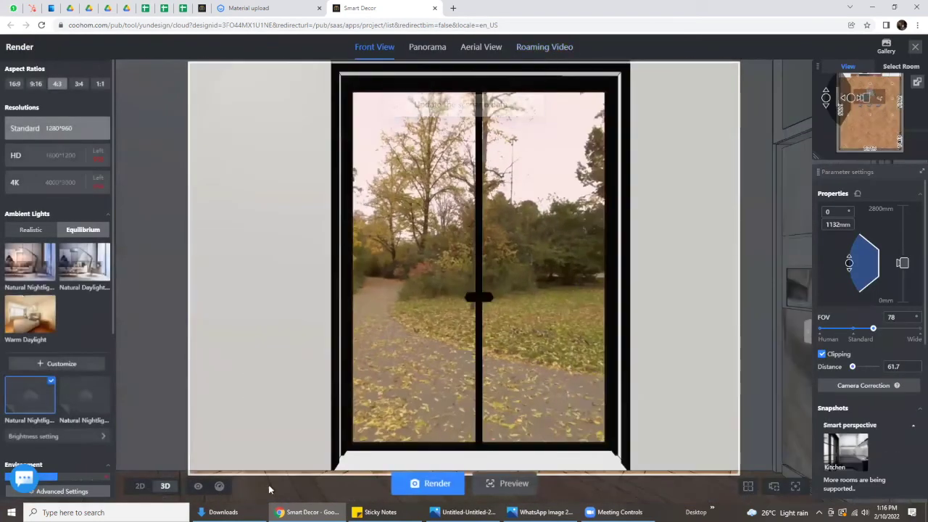
{"action": "left_click", "coordinate": [140, 485]}
{"action": "left_click_drag", "start_coordinate": [345, 213], "coordinate": [507, 154]}
{"action": "left_click", "coordinate": [166, 485]}
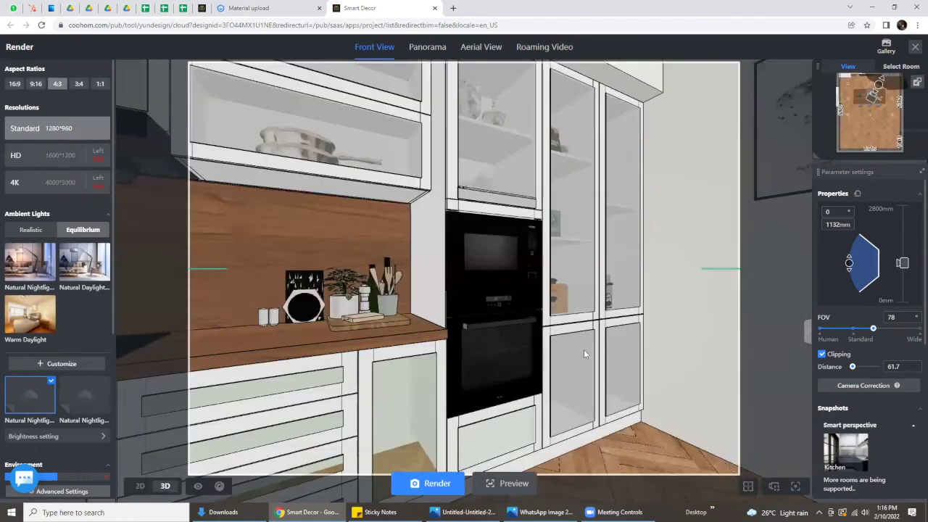
Step: Raise the camera to about 1790 mm, frame the wall and tall cabinets, and render the view at Standard 1280*960
{"action": "left_click_drag", "start_coordinate": [902, 265], "coordinate": [902, 237]}
{"action": "scroll", "coordinate": [598, 342], "scroll_direction": "up", "scroll_amount": 5}
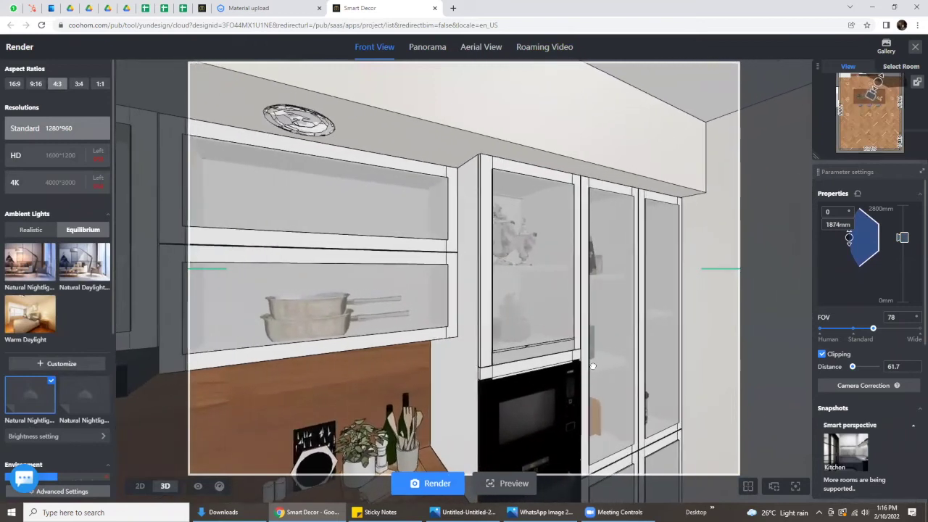
{"action": "left_click_drag", "start_coordinate": [604, 350], "coordinate": [901, 244]}
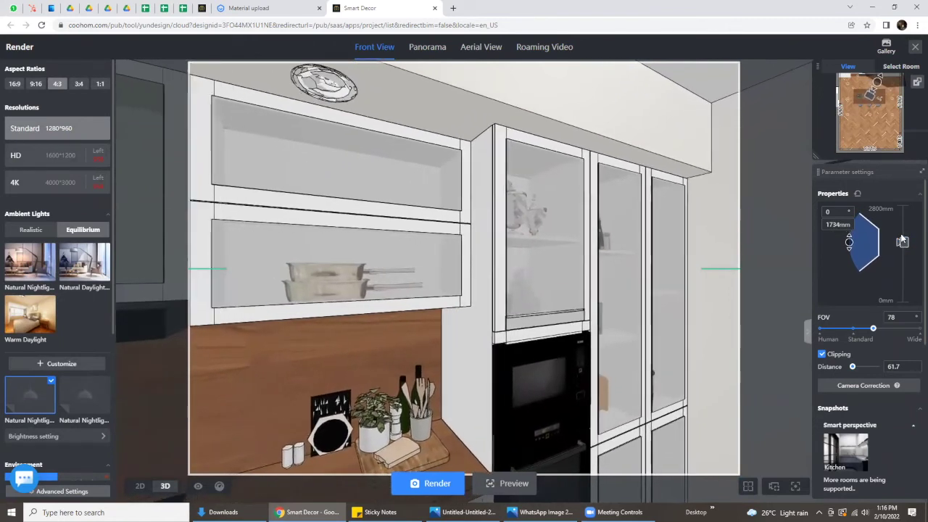
{"action": "scroll", "coordinate": [582, 328], "scroll_direction": "up", "scroll_amount": 1}
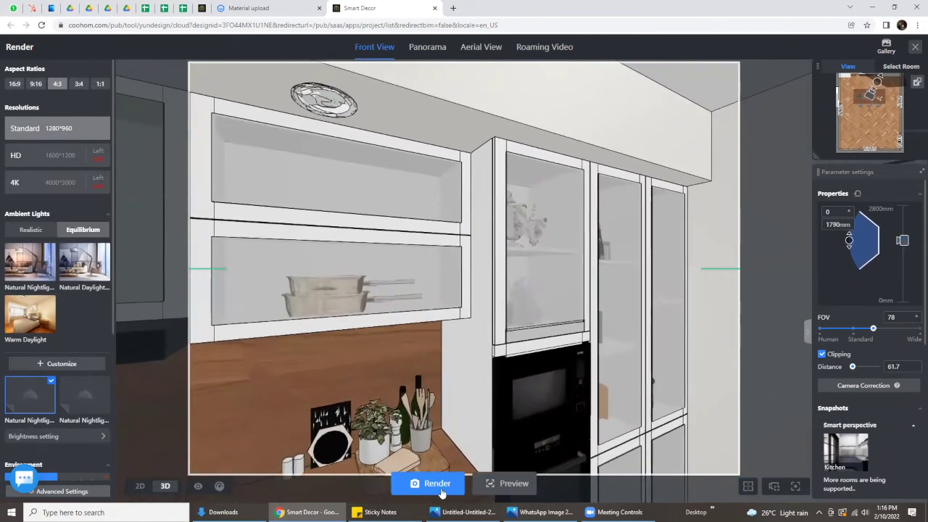
{"action": "scroll", "coordinate": [566, 384], "scroll_direction": "up", "scroll_amount": 1}
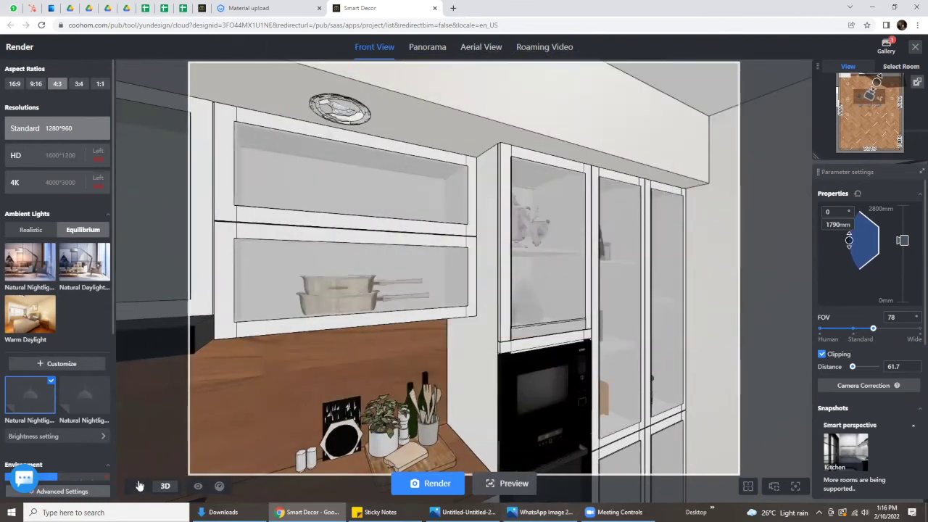
Step: Move the camera in the floor plan to face the oven and tall cabinets straight on, and render that view
{"action": "left_click", "coordinate": [140, 484]}
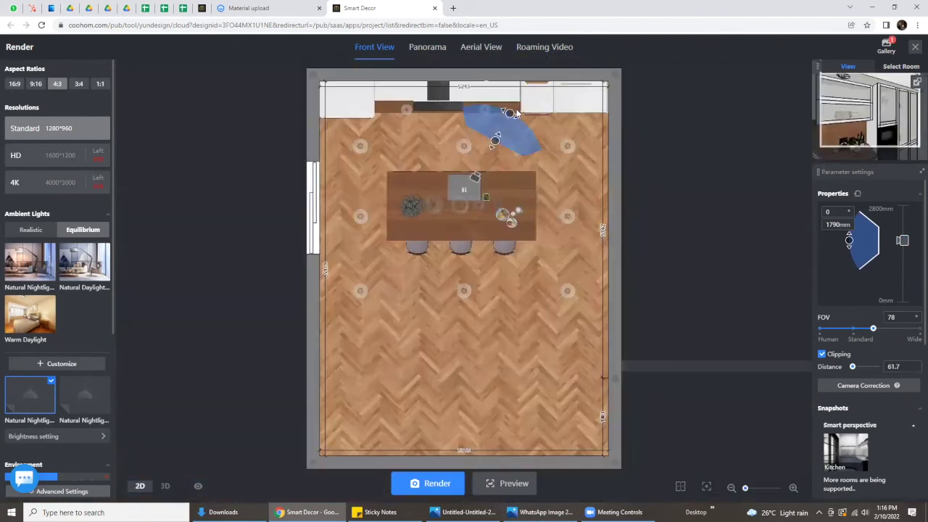
{"action": "left_click_drag", "start_coordinate": [505, 111], "coordinate": [549, 136]}
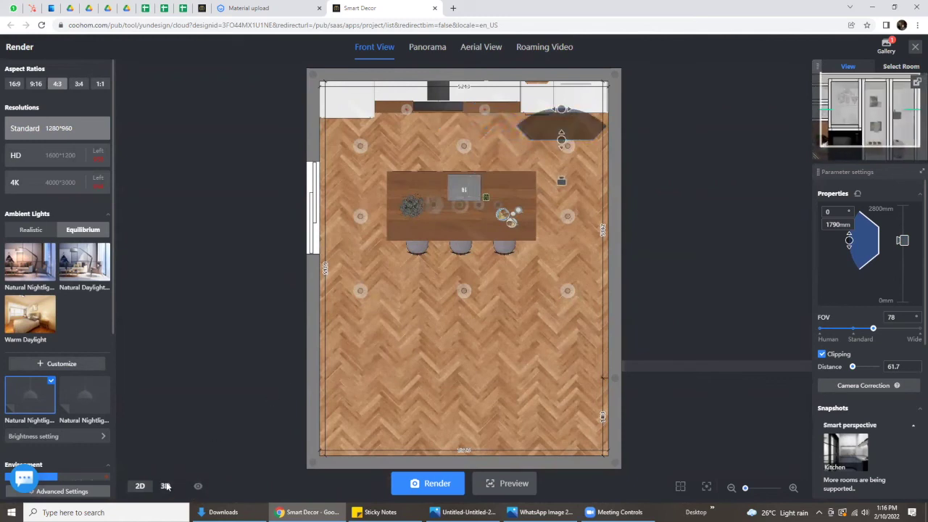
{"action": "left_click", "coordinate": [165, 485]}
{"action": "left_click_drag", "start_coordinate": [445, 285], "coordinate": [444, 377]}
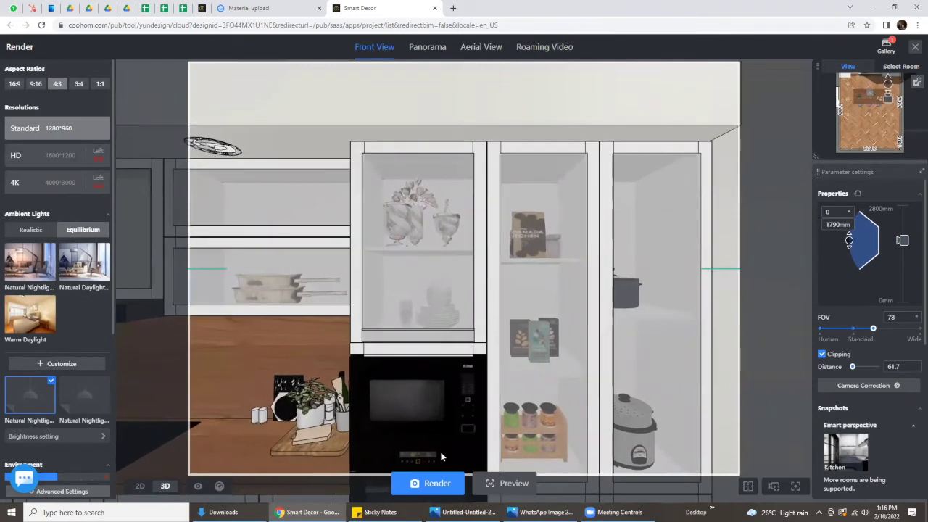
{"action": "left_click_drag", "start_coordinate": [555, 379], "coordinate": [490, 454]}
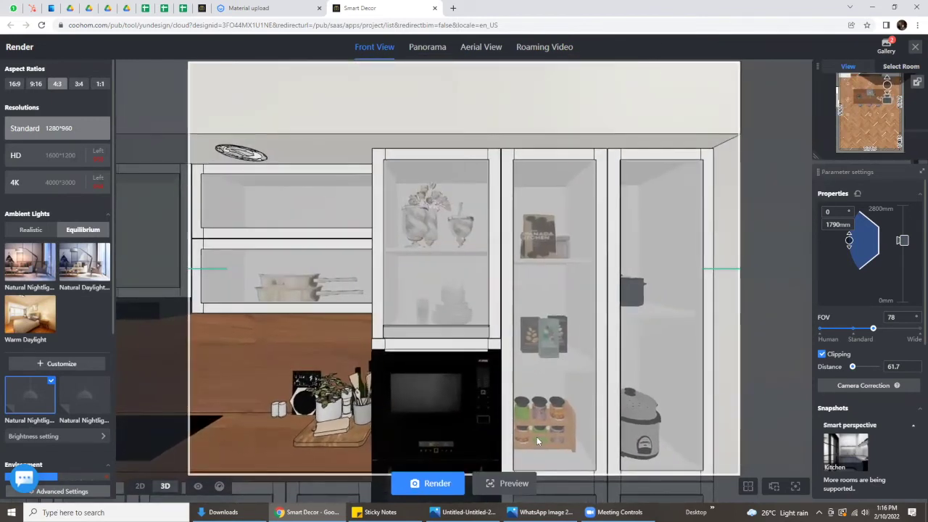
Step: Turn the camera to an angled view of the tall glass cabinets at a height of about 1734 mm and render it
{"action": "left_click_drag", "start_coordinate": [523, 384], "coordinate": [529, 380]}
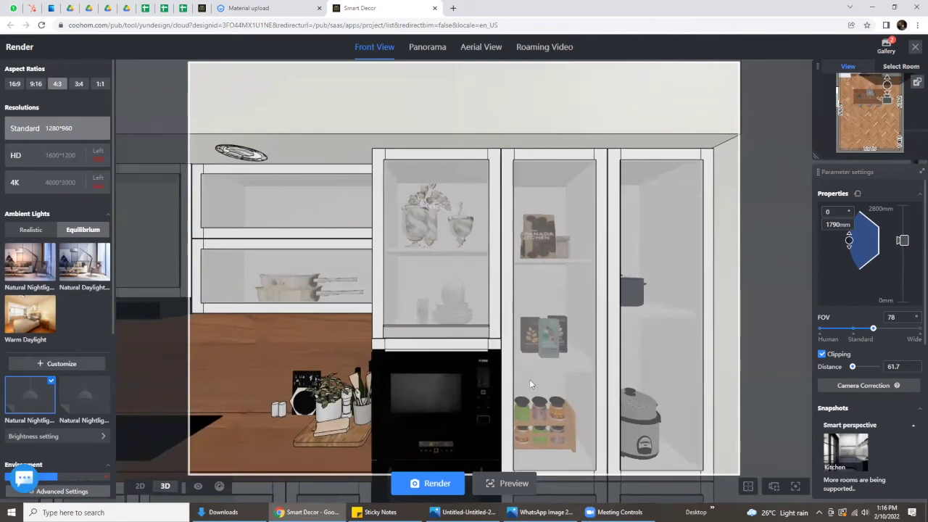
{"action": "left_click_drag", "start_coordinate": [305, 314], "coordinate": [522, 341]}
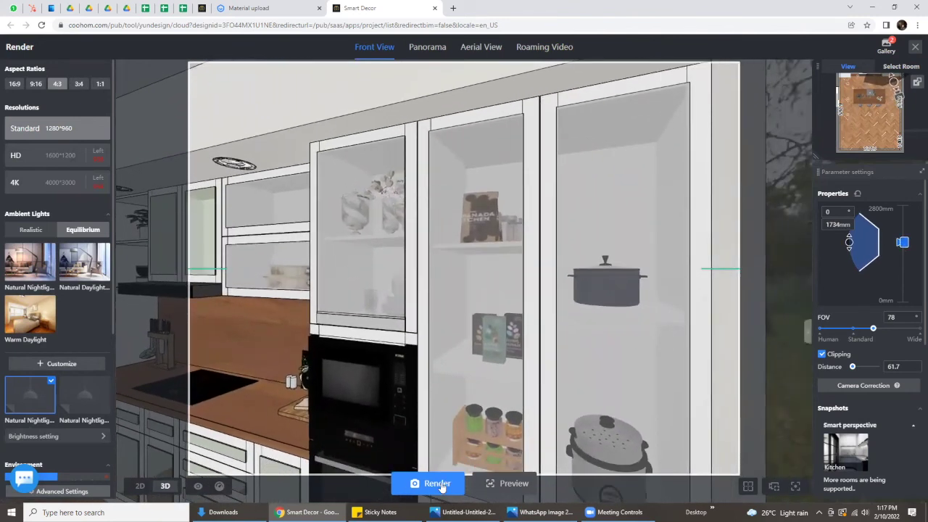
{"action": "scroll", "coordinate": [605, 276], "scroll_direction": "down", "scroll_amount": 2}
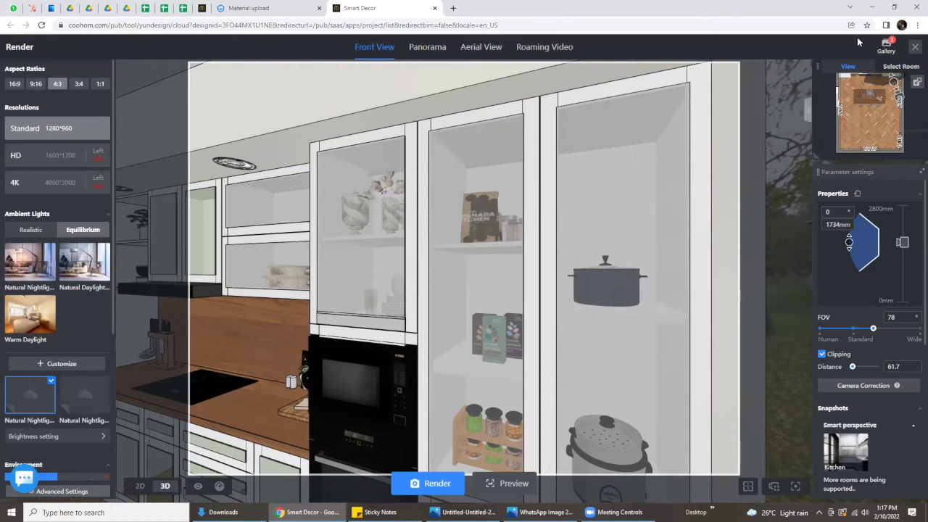
Step: Open the render gallery and examine the two sliding door renders with gradient glass at full size
{"action": "left_click", "coordinate": [886, 45]}
{"action": "left_click", "coordinate": [885, 45]}
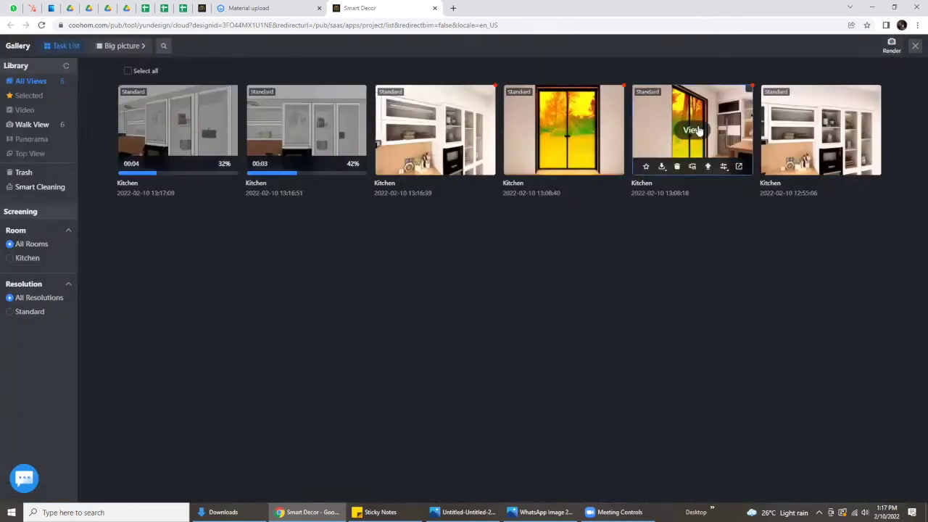
{"action": "left_click", "coordinate": [690, 129]}
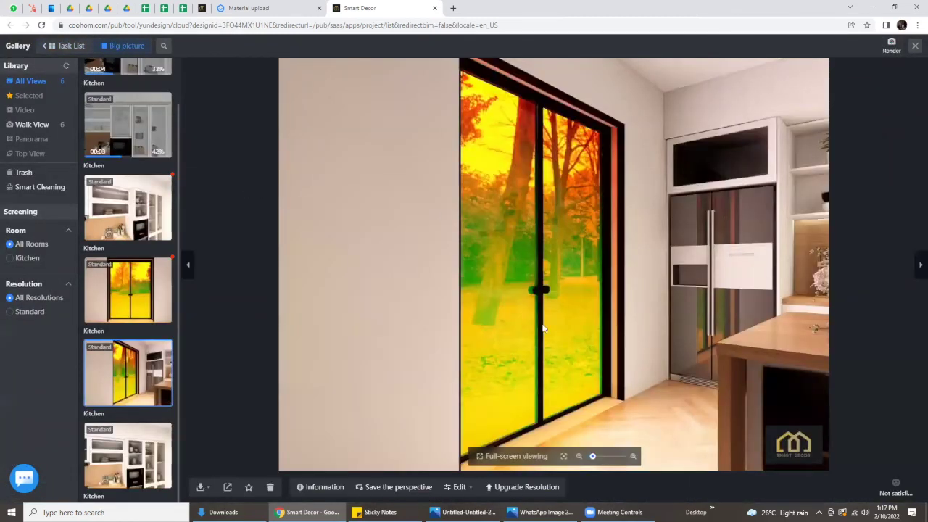
{"action": "key", "text": "Left"}
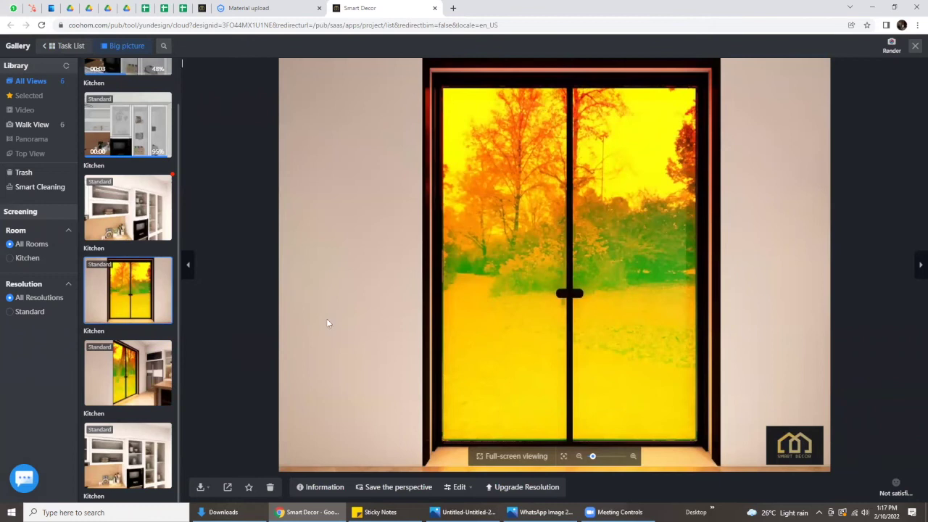
{"action": "left_click", "coordinate": [131, 384]}
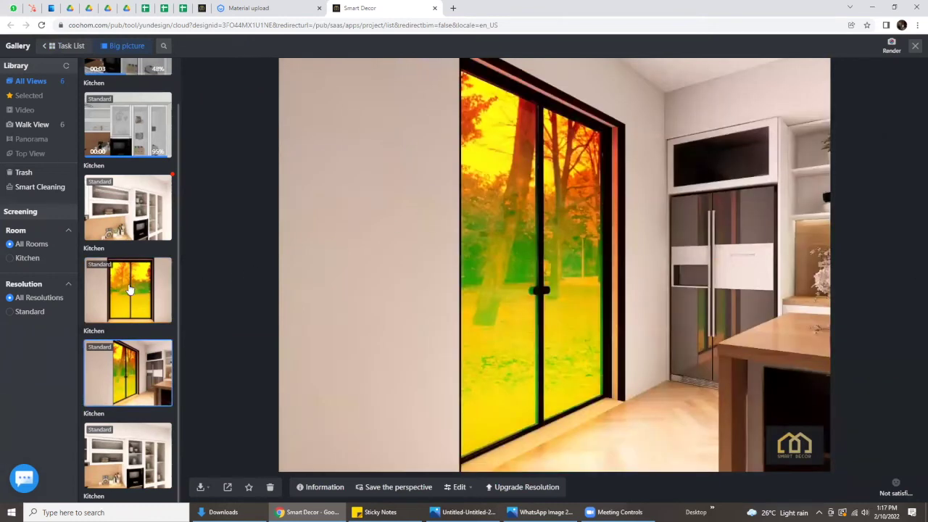
{"action": "key", "text": "Left"}
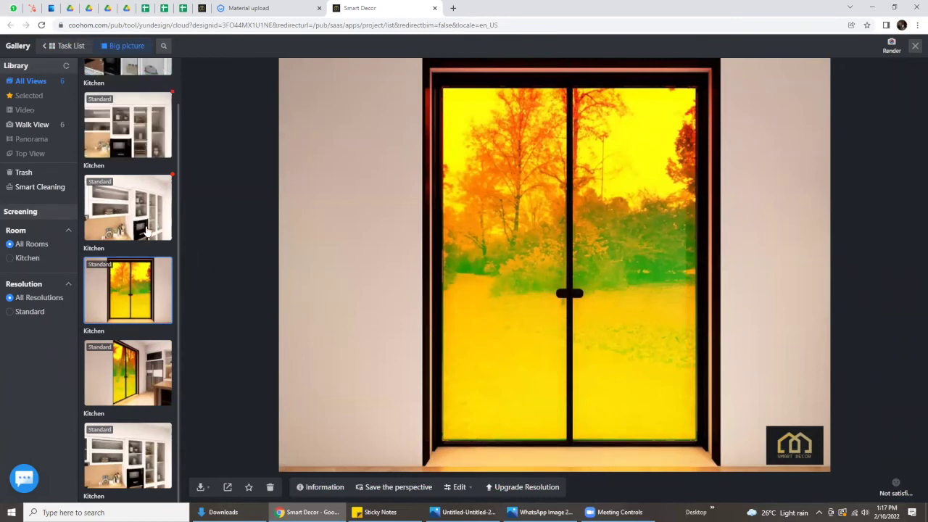
{"action": "scroll", "coordinate": [145, 244], "scroll_direction": "up", "scroll_amount": 1}
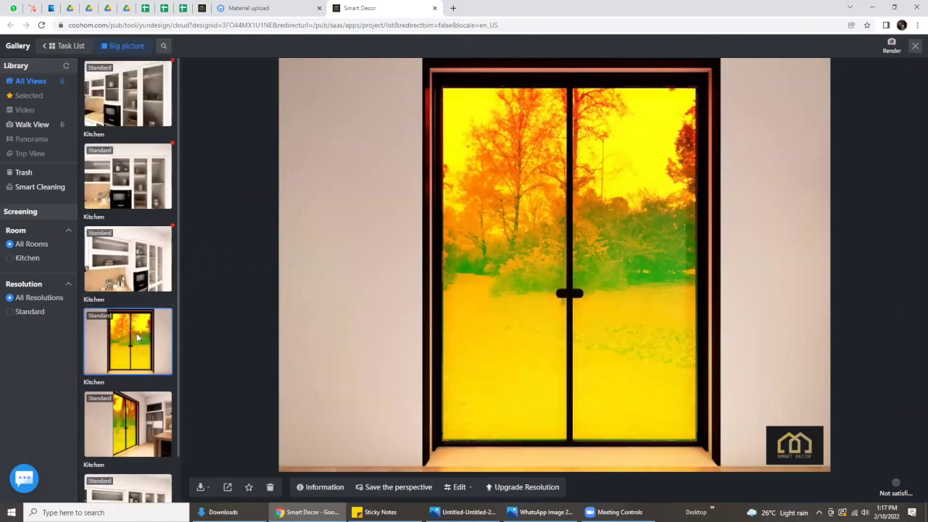
Step: Examine the three kitchen cabinet renders at full size, comparing how the fluted glass looks from the angled and straight-on views
{"action": "left_click", "coordinate": [131, 274]}
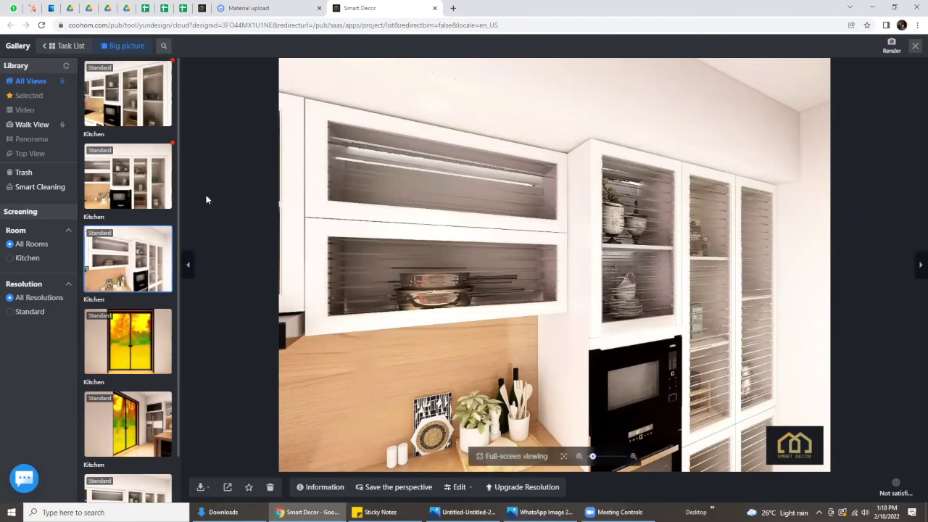
{"action": "left_click", "coordinate": [188, 264]}
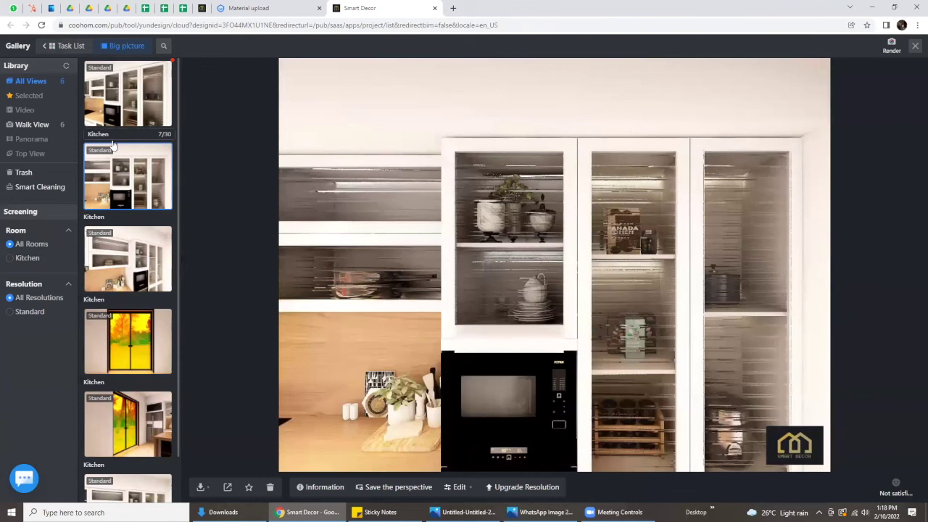
{"action": "left_click", "coordinate": [120, 107]}
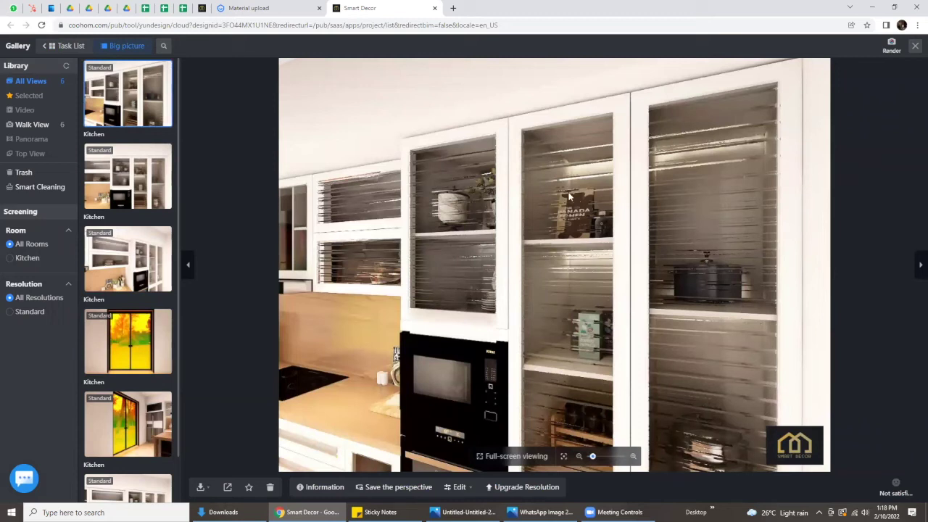
{"action": "left_click", "coordinate": [131, 181]}
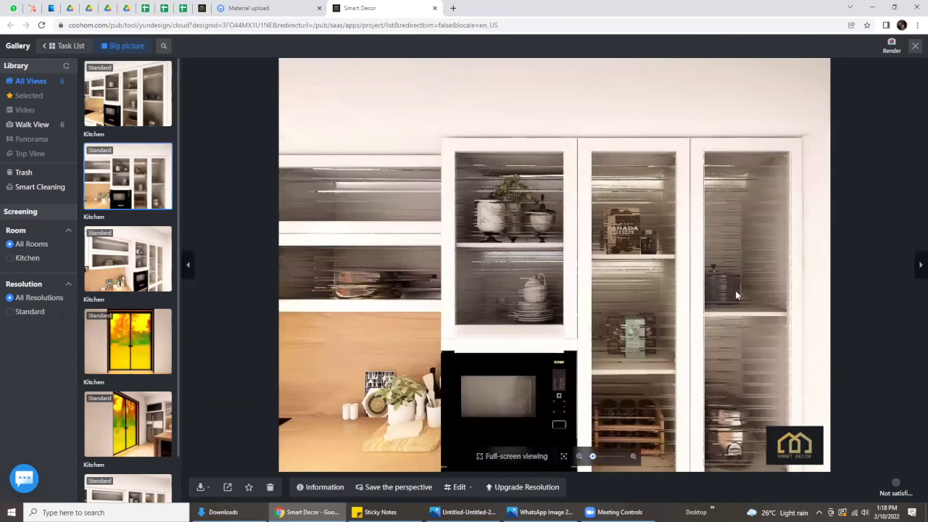
{"action": "left_click", "coordinate": [135, 277]}
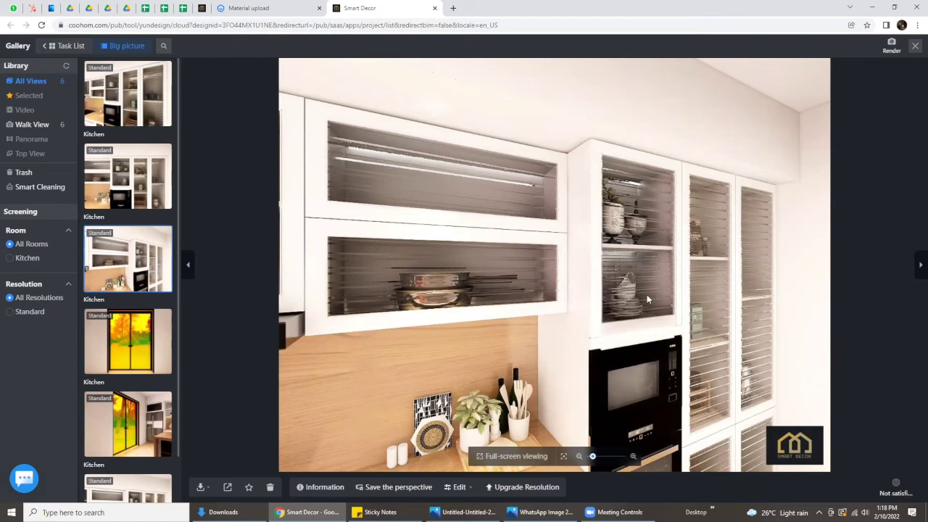
{"action": "scroll", "coordinate": [145, 285], "scroll_direction": "down", "scroll_amount": 1}
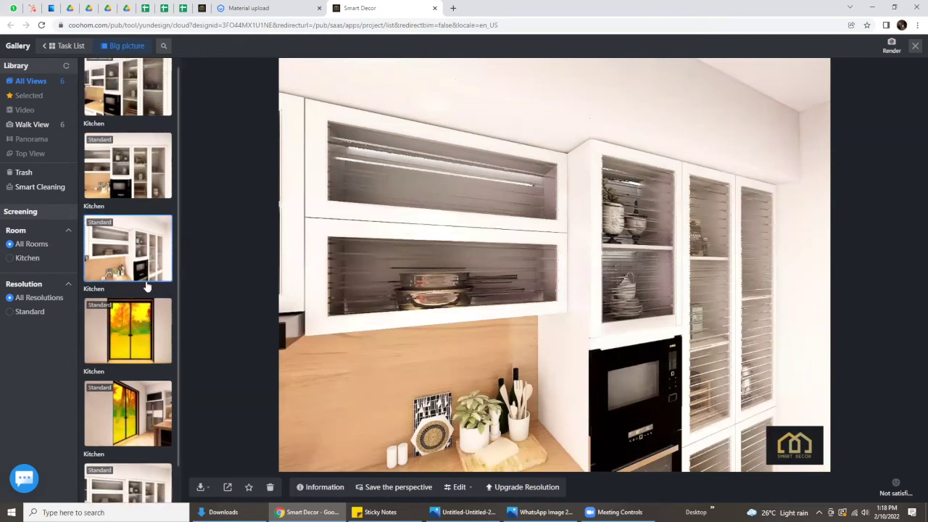
{"action": "scroll", "coordinate": [145, 286], "scroll_direction": "up", "scroll_amount": 1}
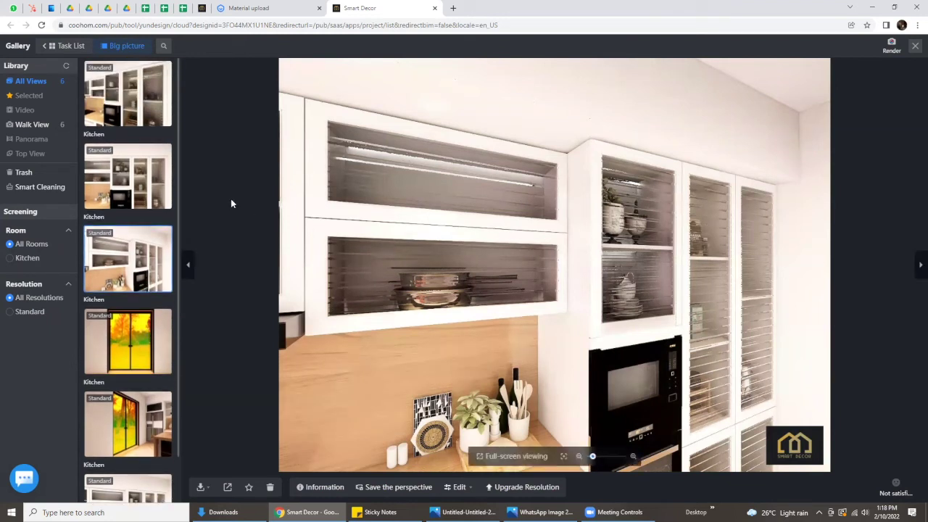